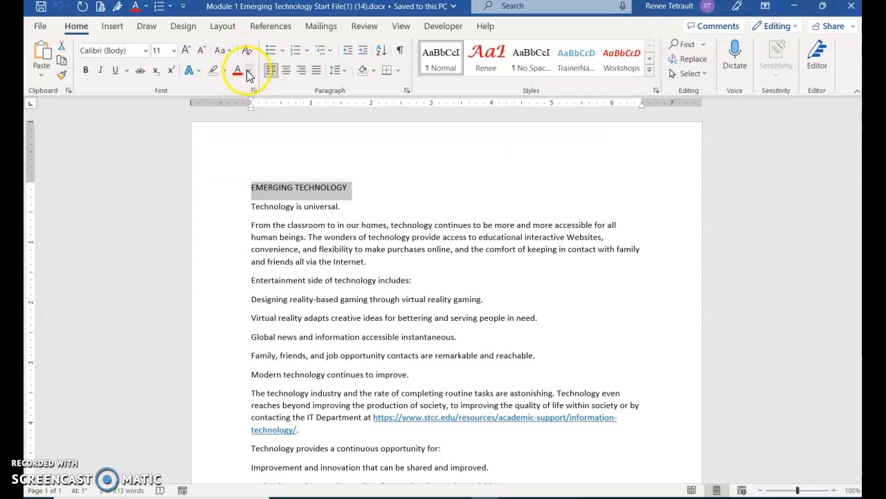
Step: Apply the black text effect with a blue hard shadow to the EMERGING TECHNOLOGY title and set its font color to standard blue
click(201, 73)
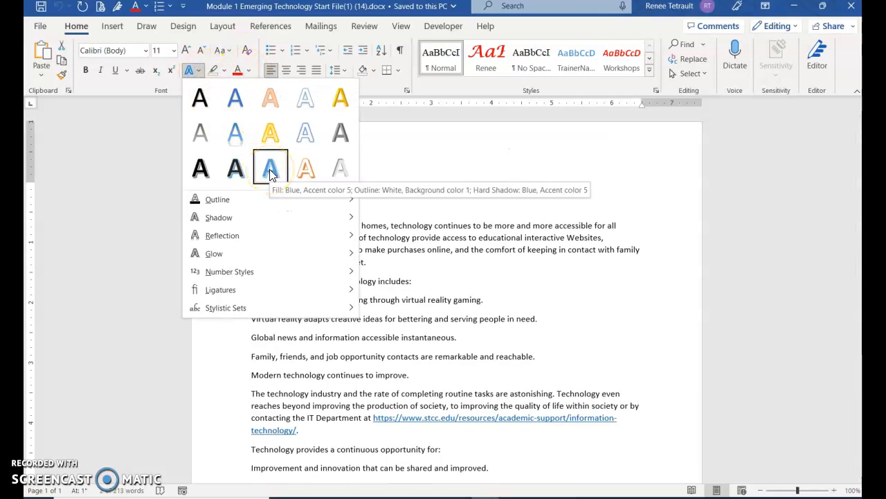
click(236, 169)
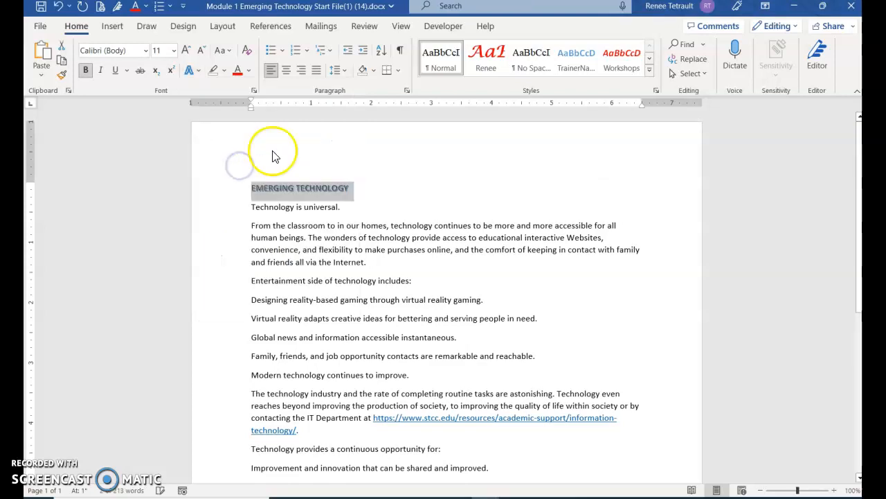
click(249, 71)
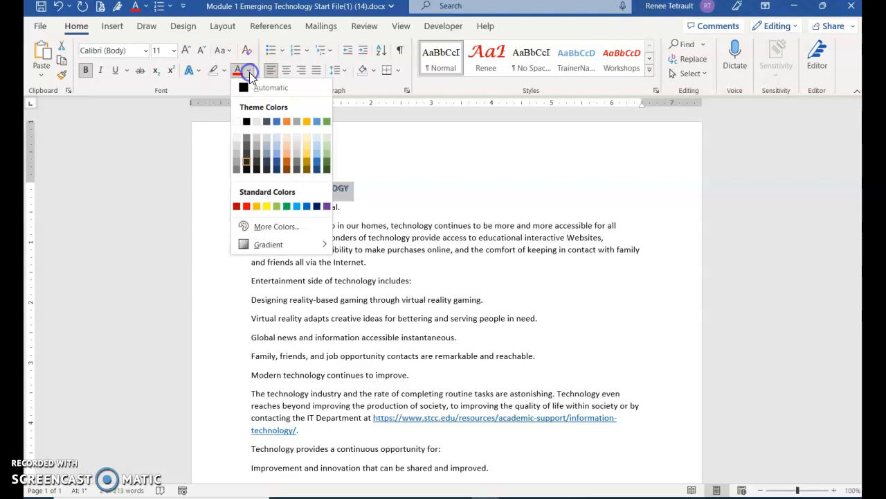
click(306, 207)
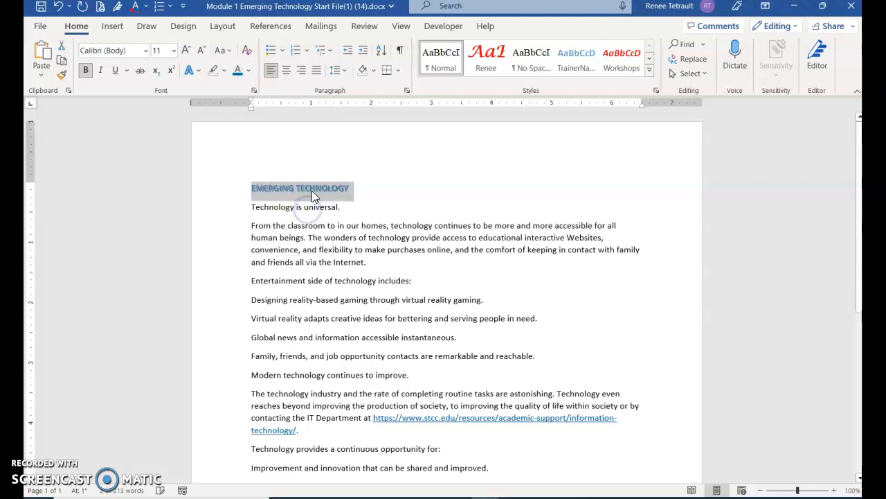
Step: Enlarge the EMERGING TECHNOLOGY title to 26 pt and center it on the page
click(186, 55)
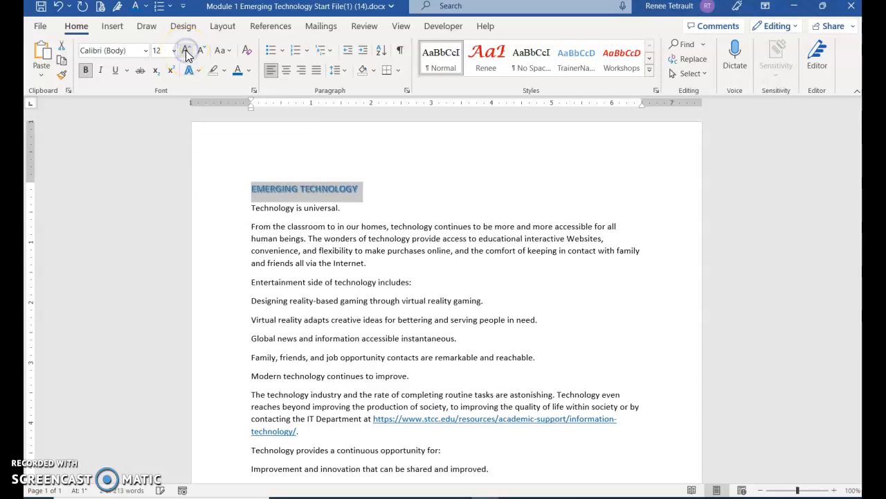
click(186, 55)
click(185, 55)
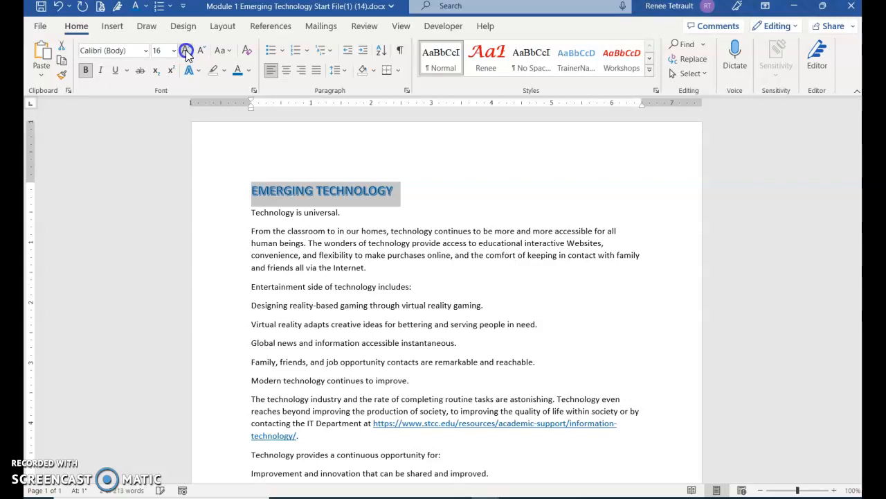
click(186, 55)
click(174, 52)
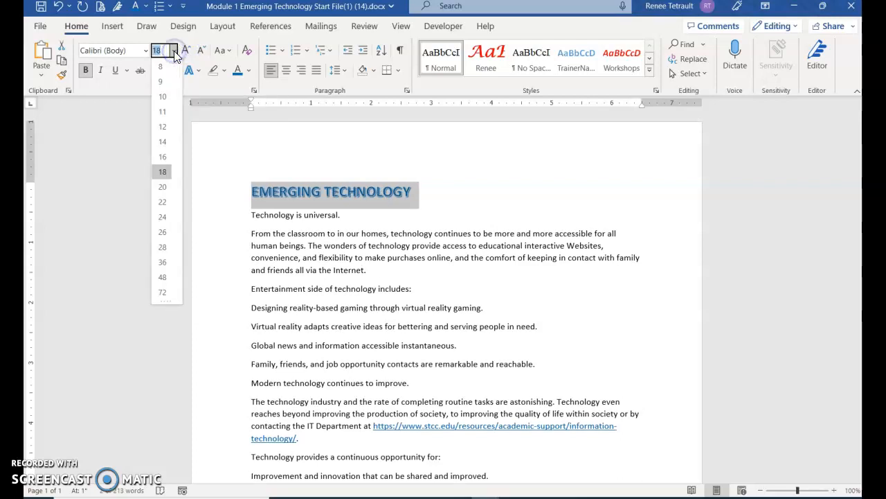
click(170, 221)
click(186, 55)
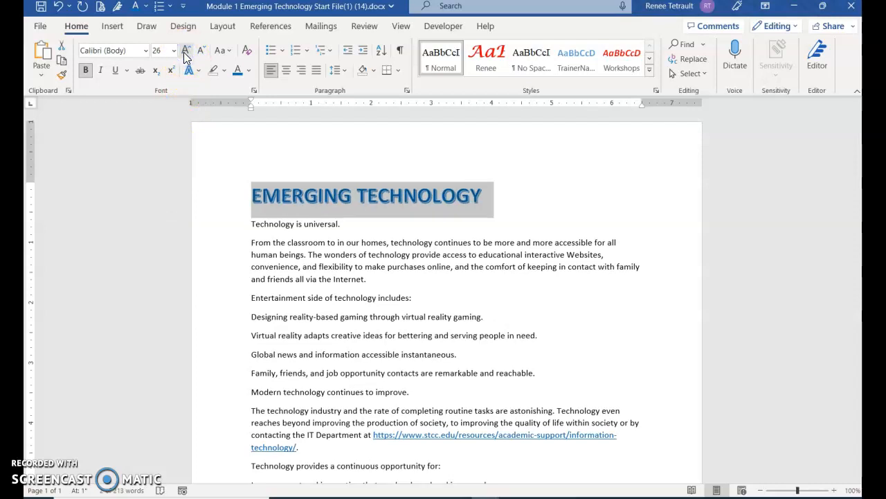
click(286, 70)
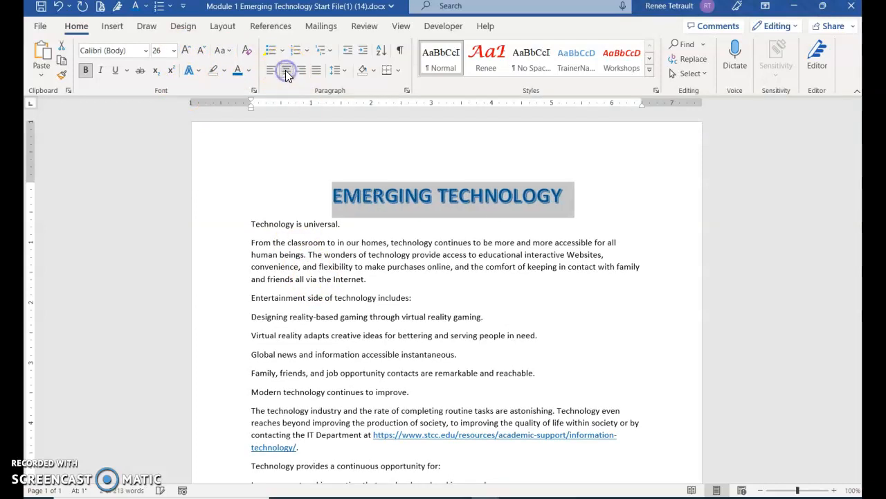
click(317, 242)
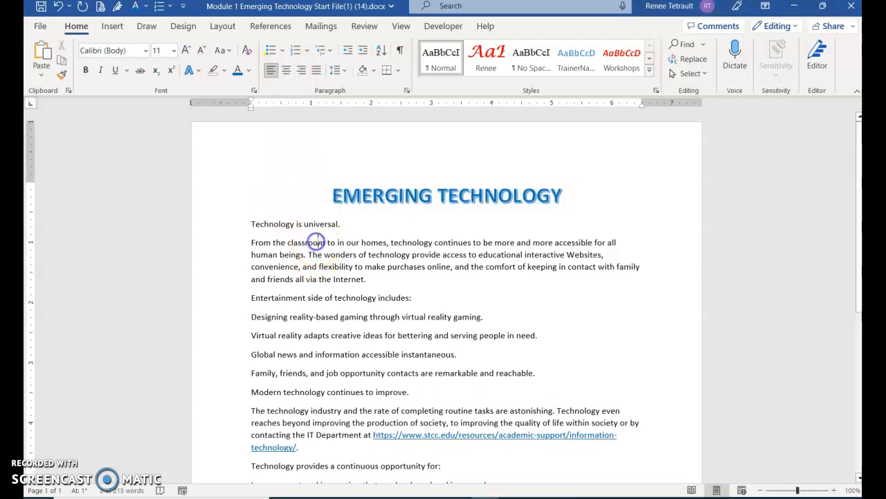
Step: Format the line "Technology is universal." as dark green, bold, 14 pt text
click(230, 231)
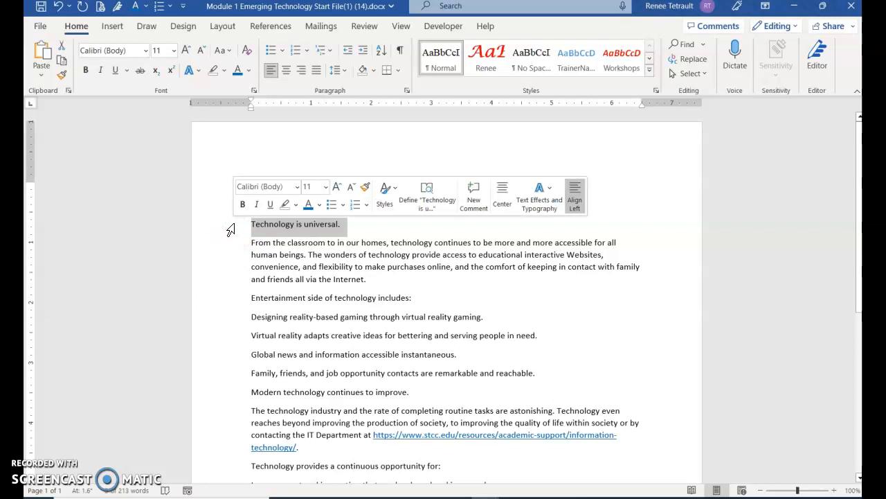
click(248, 70)
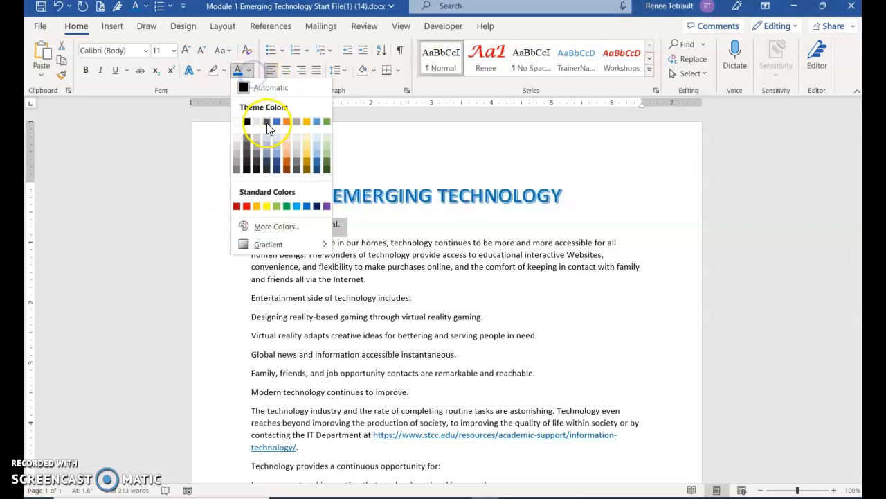
click(327, 163)
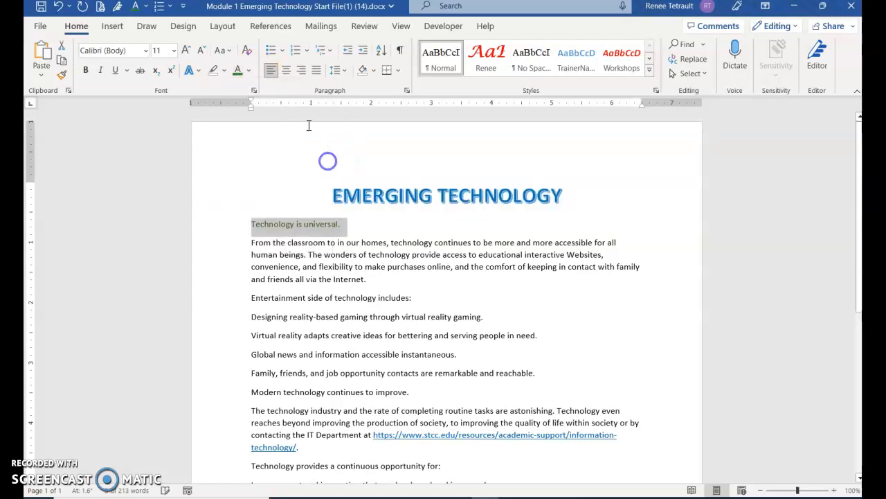
click(186, 51)
click(185, 51)
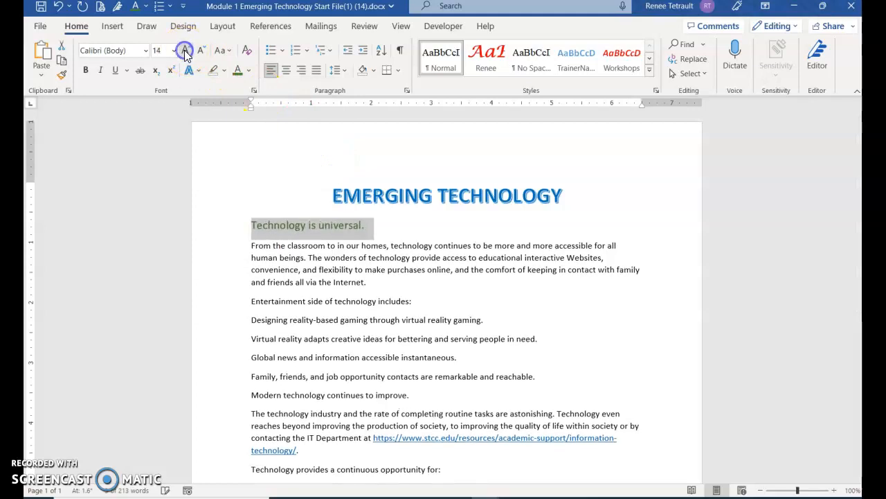
click(86, 71)
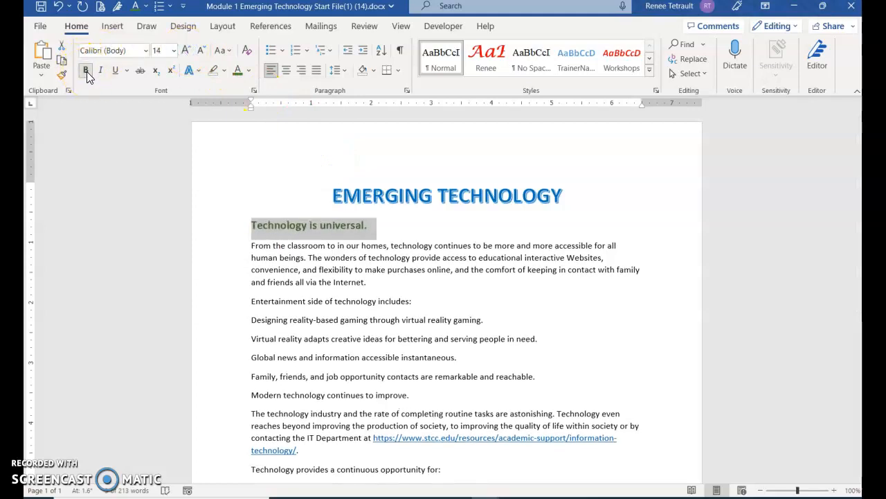
Step: Add a bottom border to the "Technology is universal." paragraph using the thick 3 pt line style from Borders and Shading
click(388, 76)
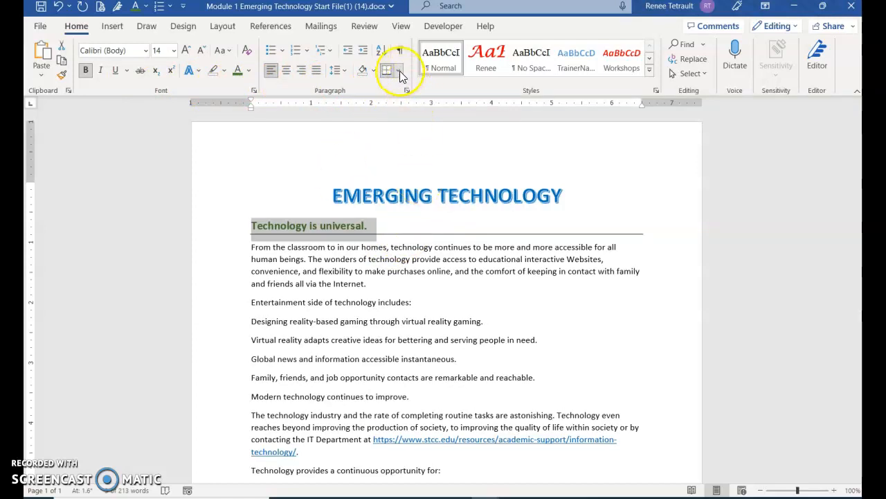
click(400, 71)
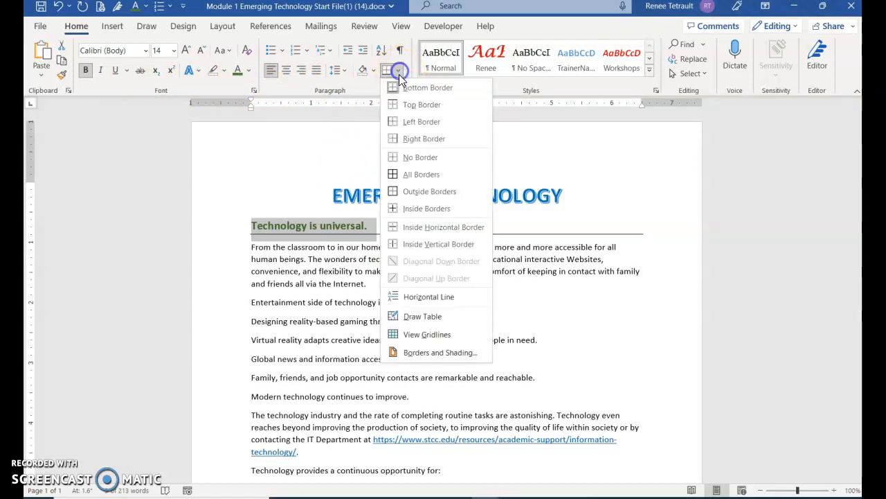
click(430, 353)
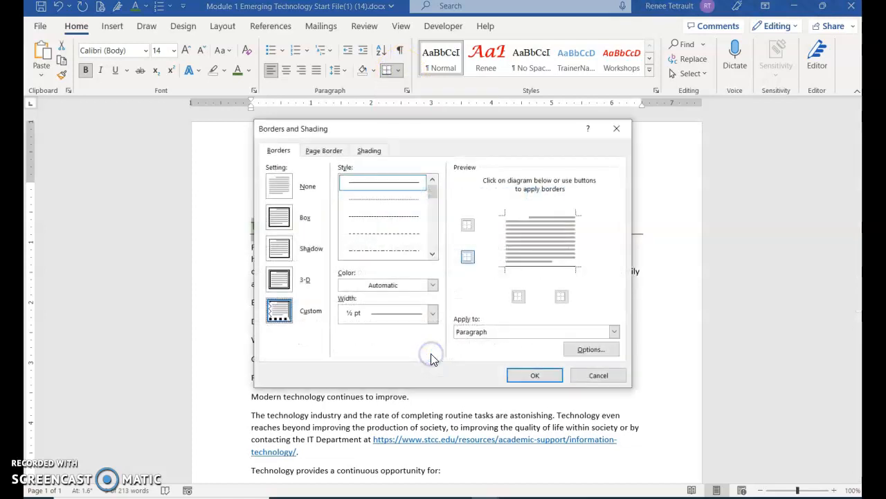
click(432, 253)
click(432, 253)
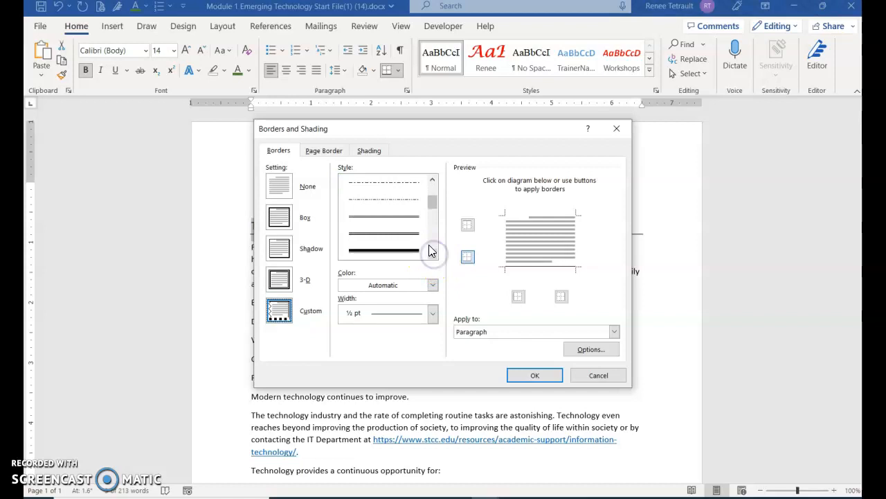
click(414, 240)
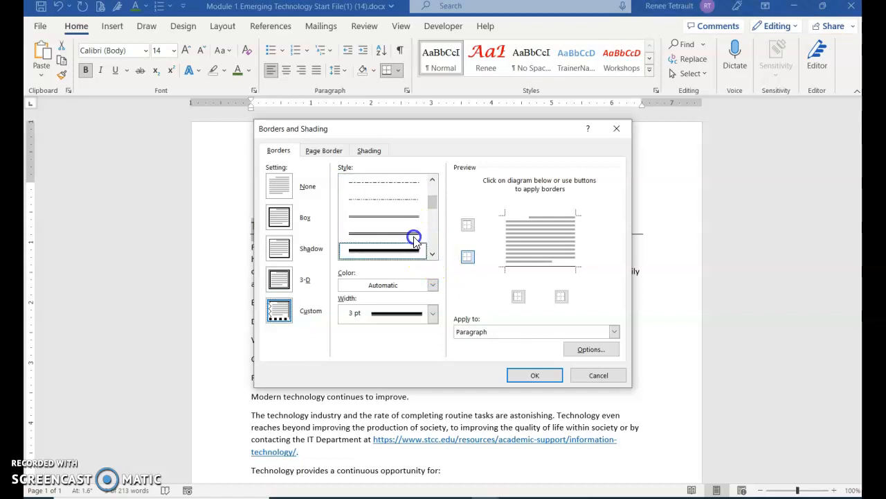
click(518, 269)
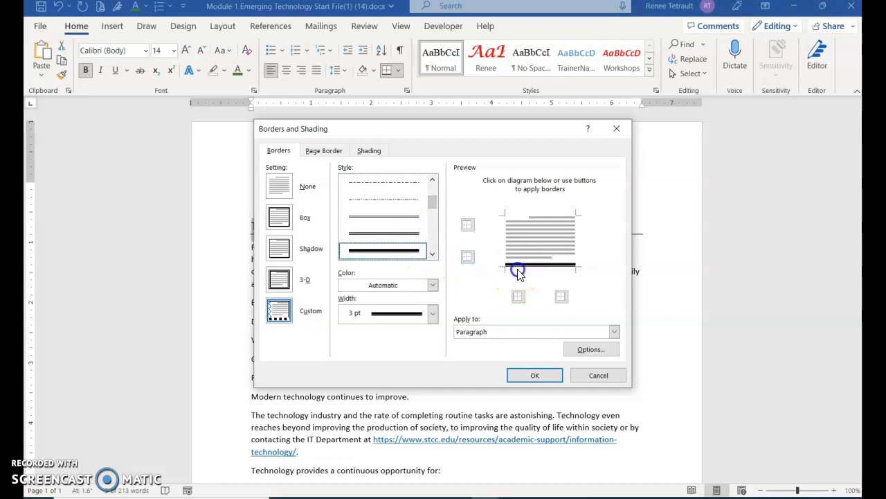
Step: Change the paragraph's bottom border to dark orange with a width of 4 ½ pt
click(432, 286)
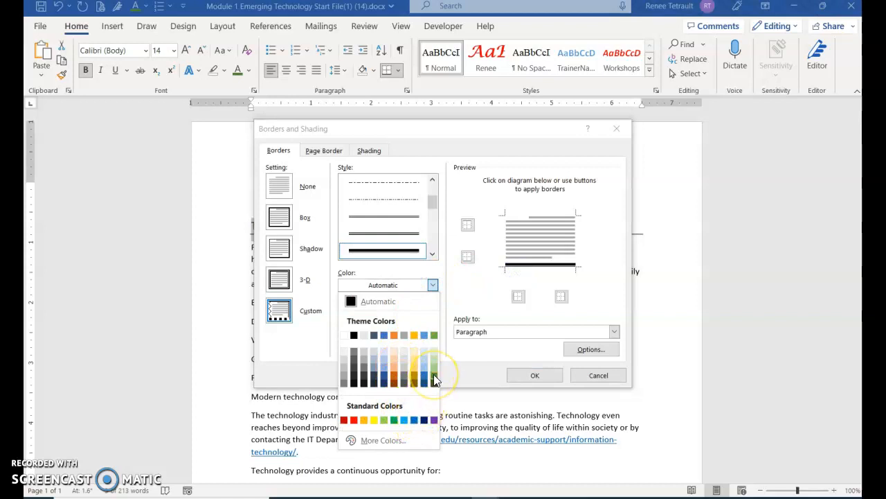
click(394, 375)
click(543, 270)
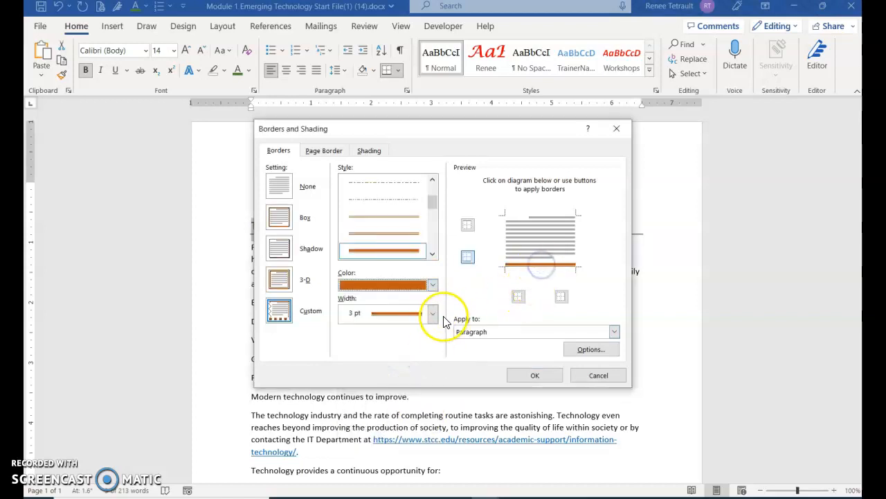
click(434, 313)
click(422, 383)
click(532, 268)
click(548, 265)
click(533, 262)
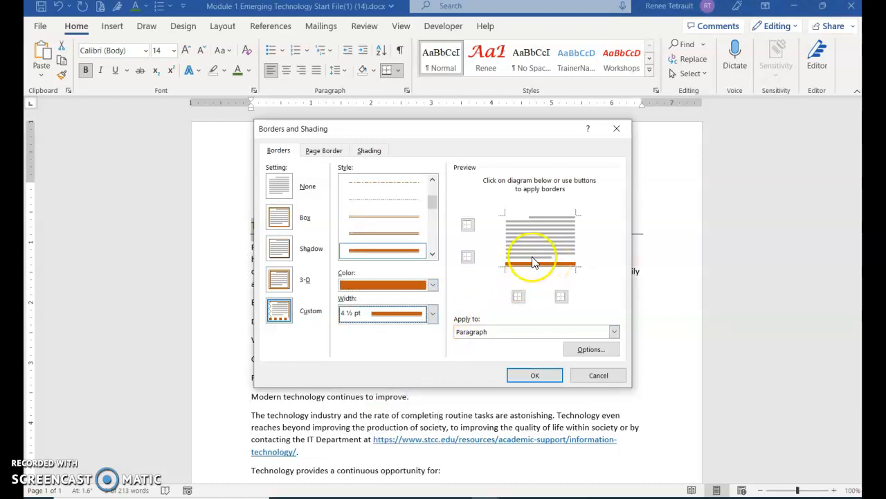
Step: Shade the "Technology is universal." paragraph with a light orange fill and apply the border and shading settings
click(372, 151)
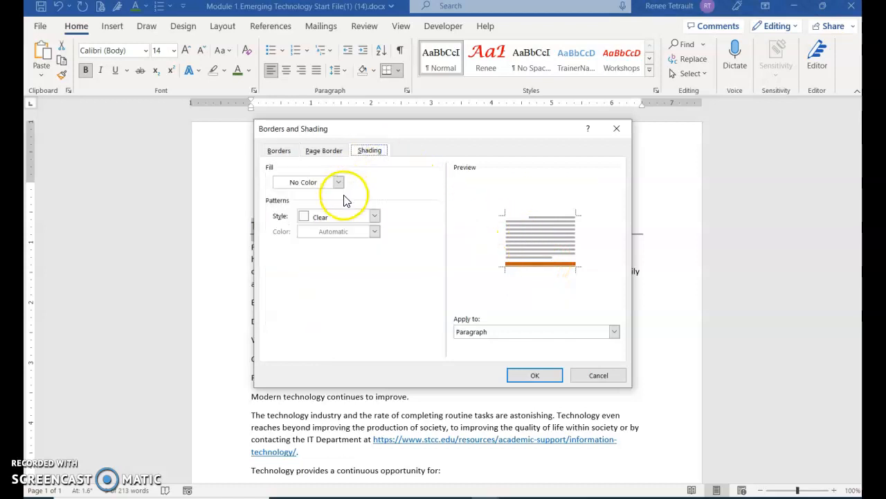
click(375, 217)
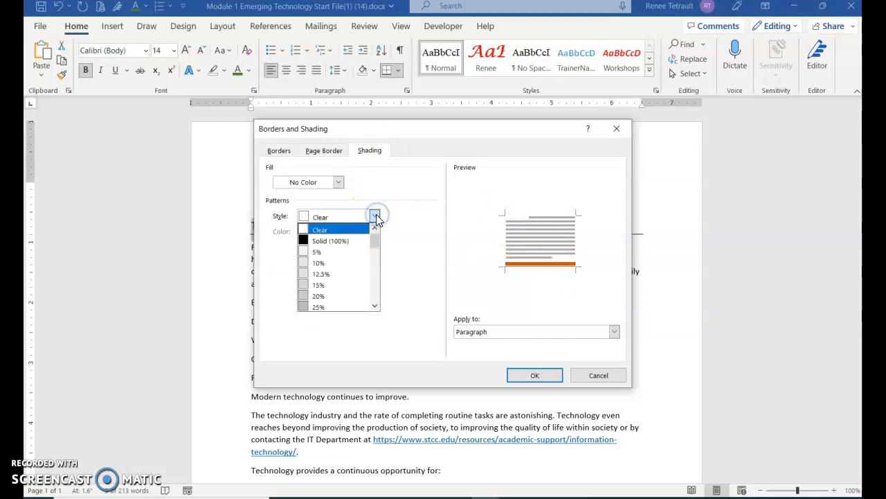
click(338, 181)
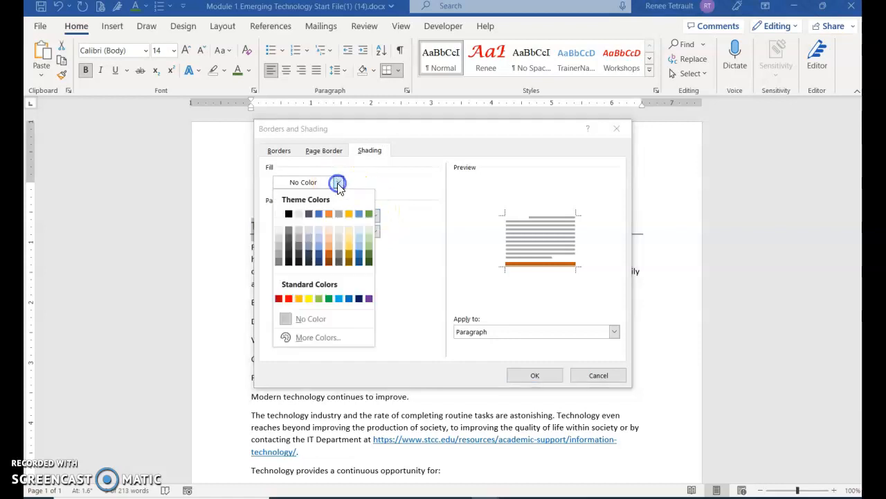
click(330, 232)
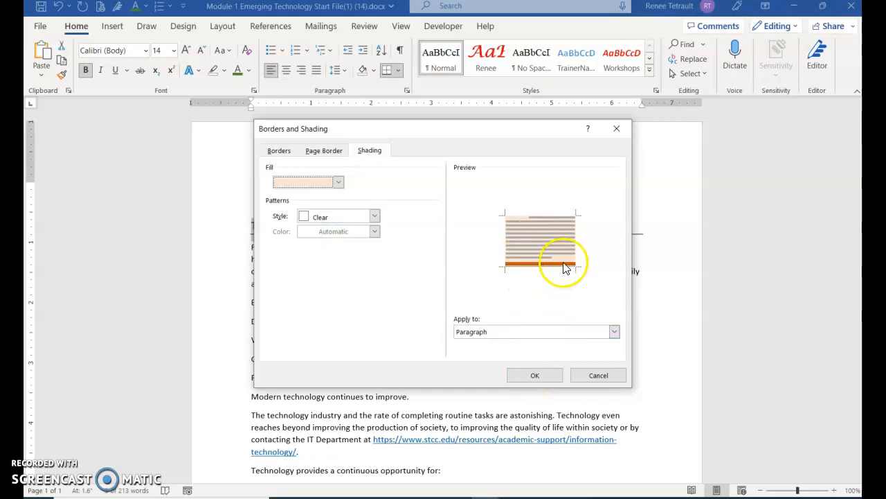
click(533, 376)
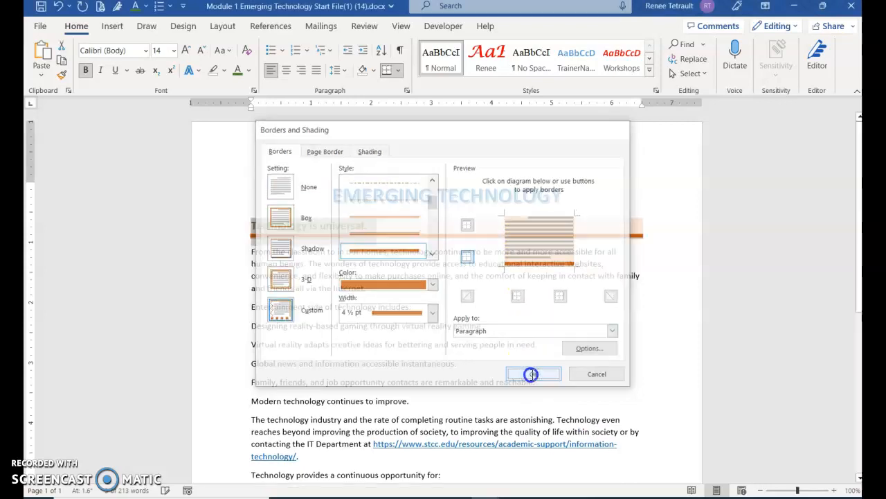
click(531, 374)
click(414, 287)
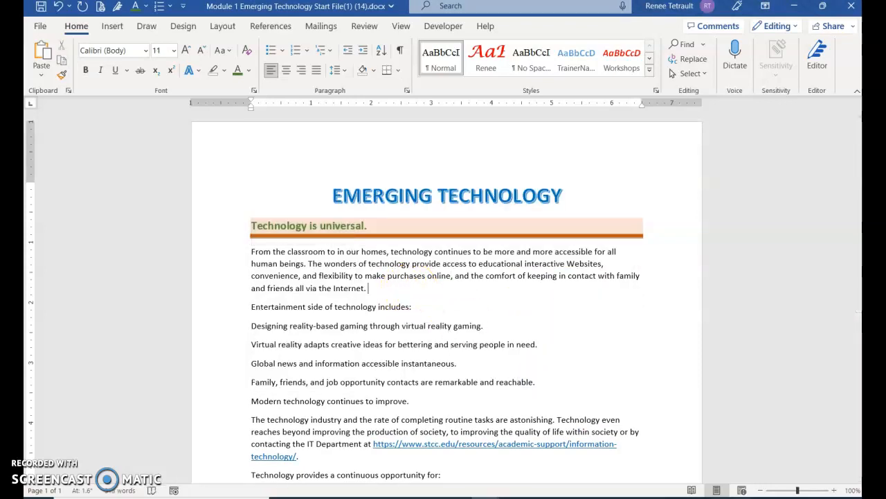
Step: Copy the "Technology is universal." formatting onto the headings "Entertainment side of technology includes:" and "Modern technology continues to improve." with Format Painter
click(214, 308)
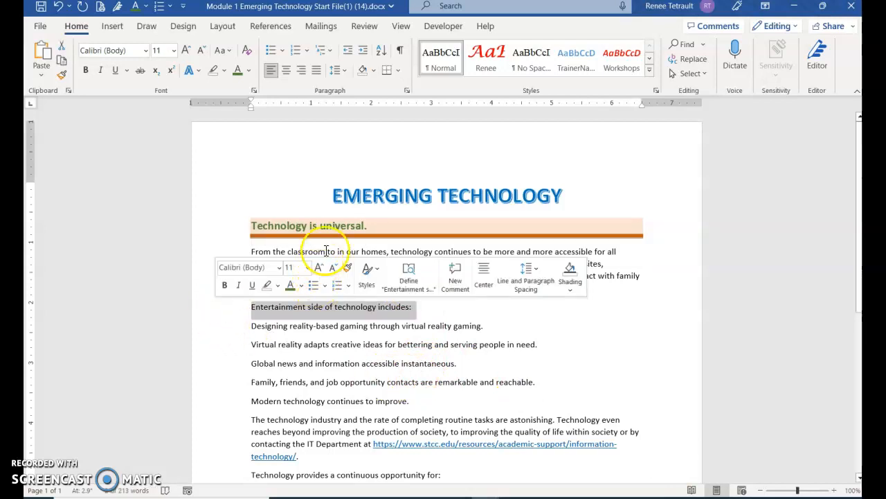
click(220, 229)
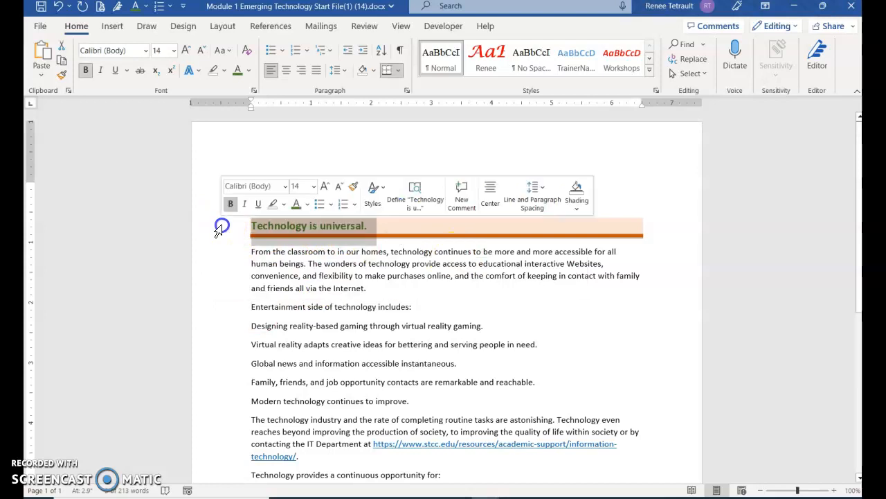
click(59, 75)
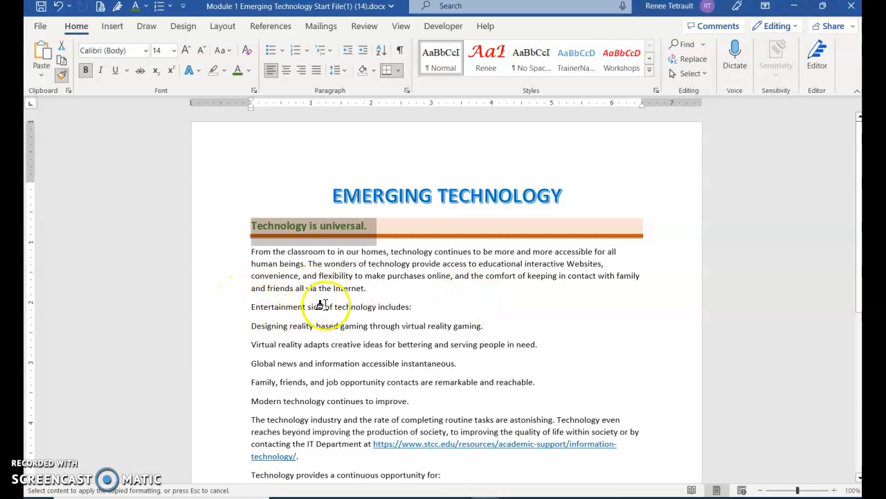
click(235, 308)
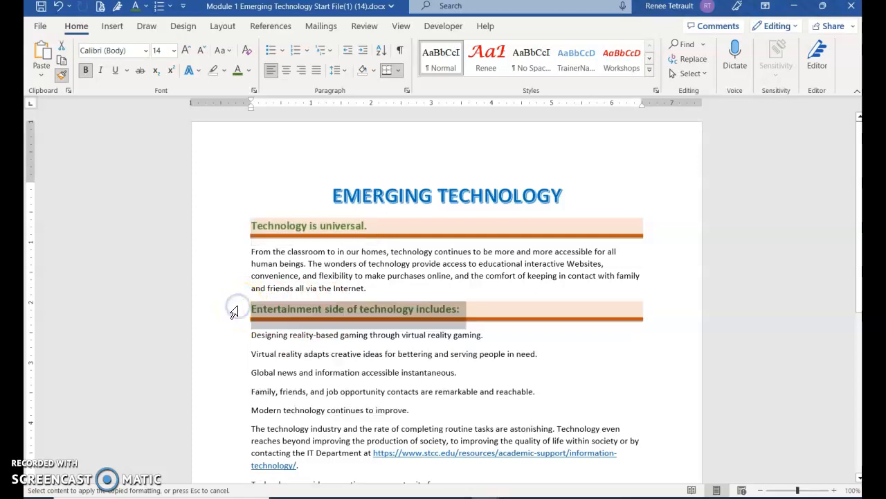
click(234, 411)
scroll(534, 346, down, 5)
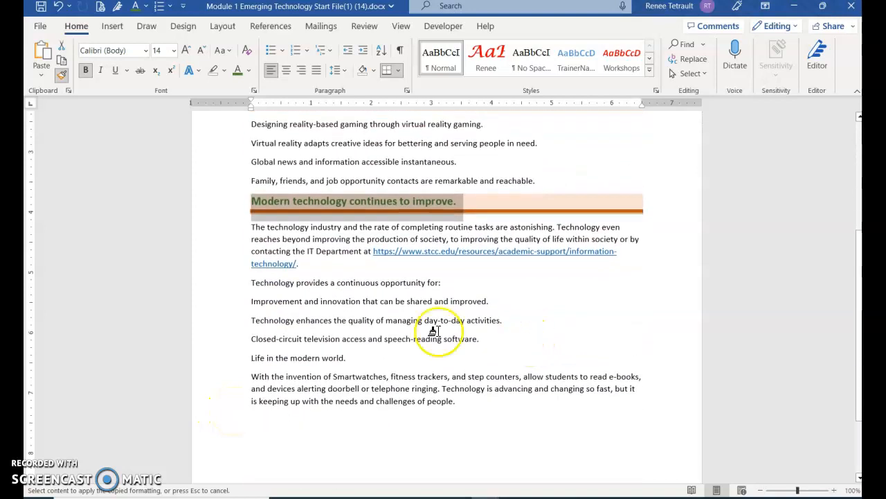
scroll(232, 290, down, 1)
click(232, 291)
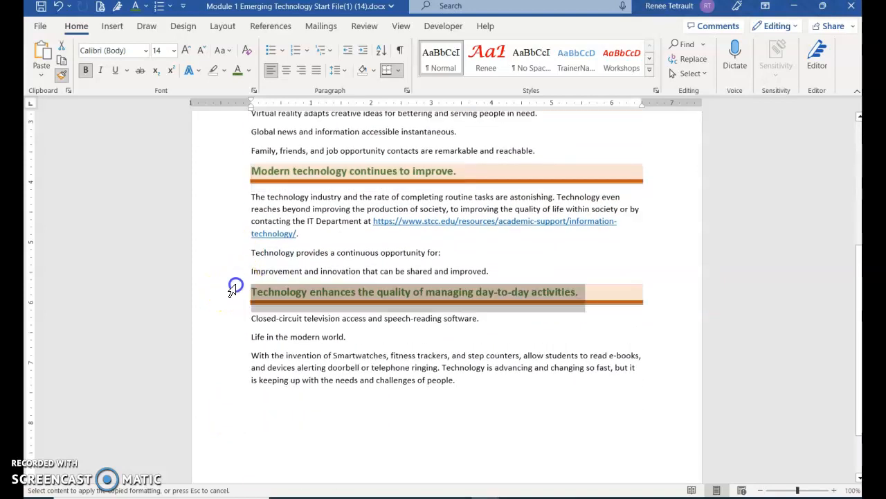
click(59, 5)
click(463, 342)
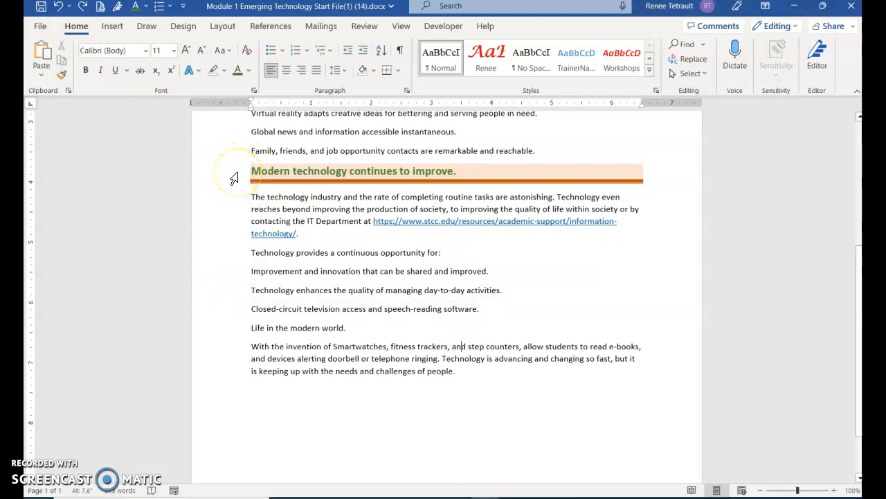
Step: Use Format Painter to copy the "Modern technology continues to improve." formatting onto "Technology provides a continuous opportunity for:" and "Life in the modern world."
click(236, 177)
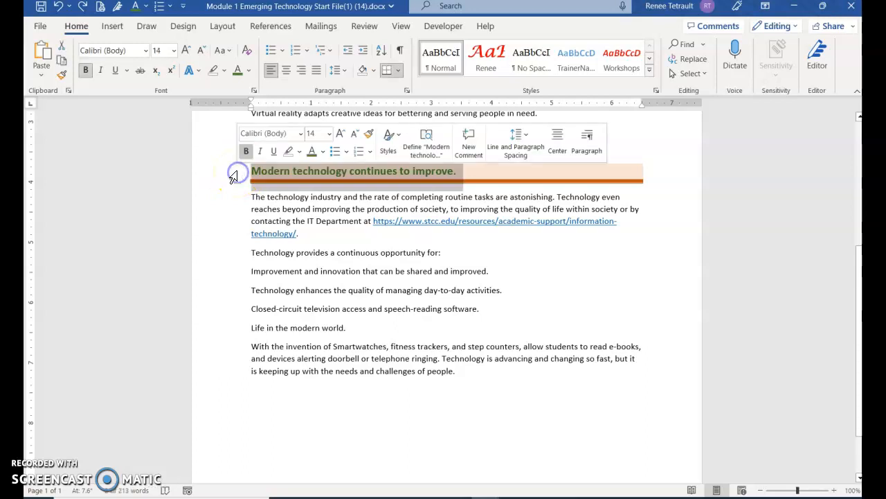
click(61, 76)
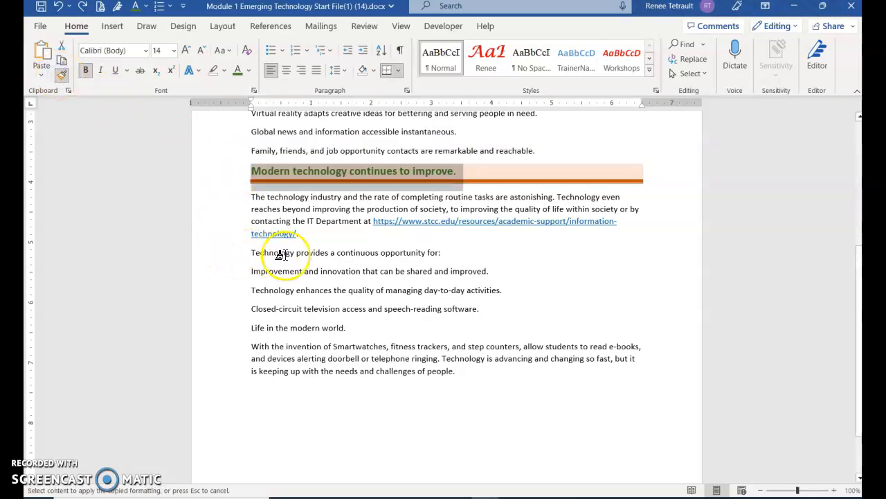
click(235, 253)
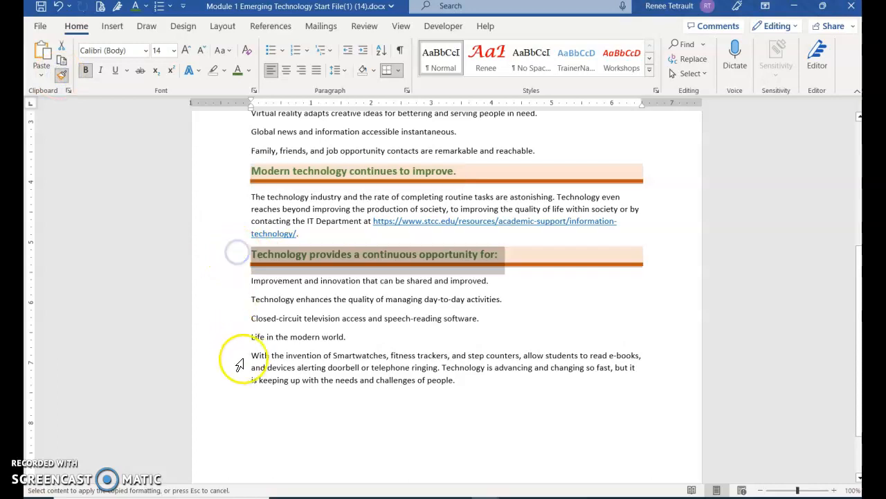
click(235, 338)
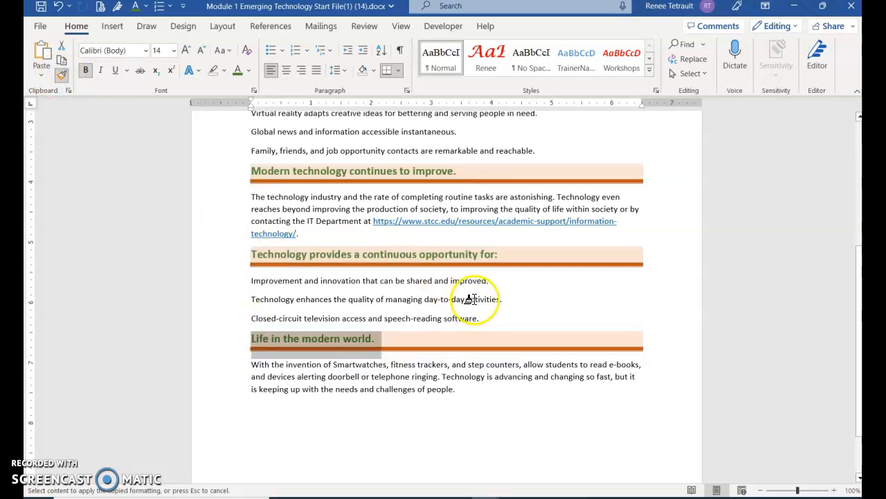
click(62, 75)
click(527, 331)
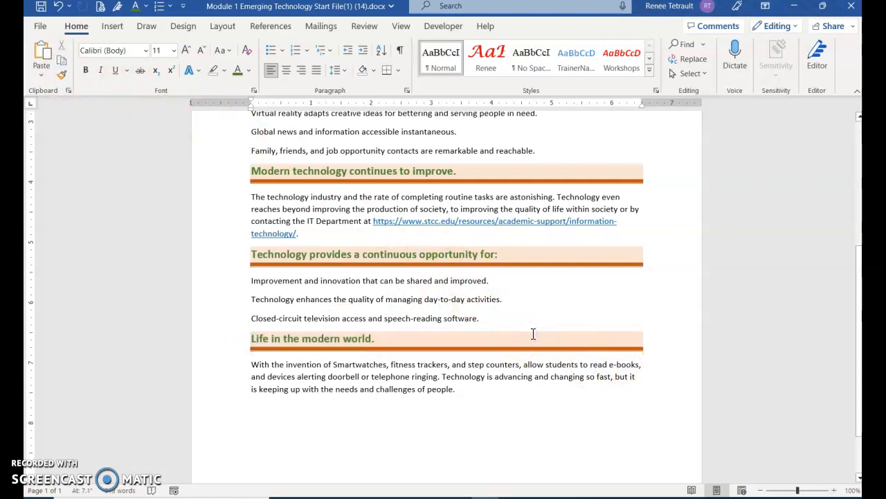
Step: Make the four lines under "Entertainment side of technology includes:" a numbered list in the 1) 2) 3) format
scroll(534, 334, up, 5)
drag(235, 311, 249, 360)
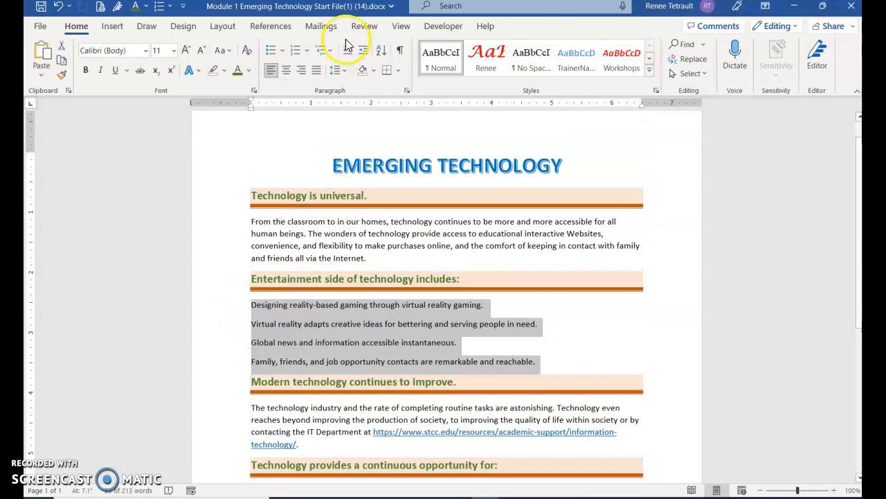
click(296, 51)
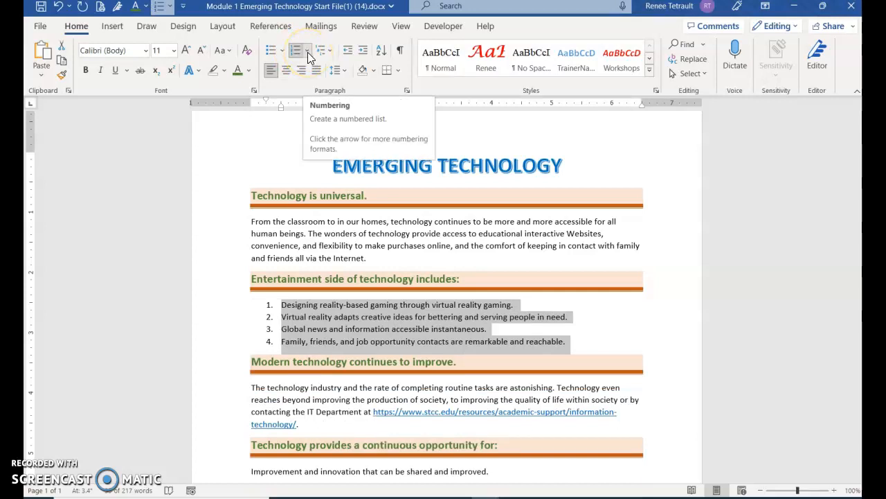
click(309, 52)
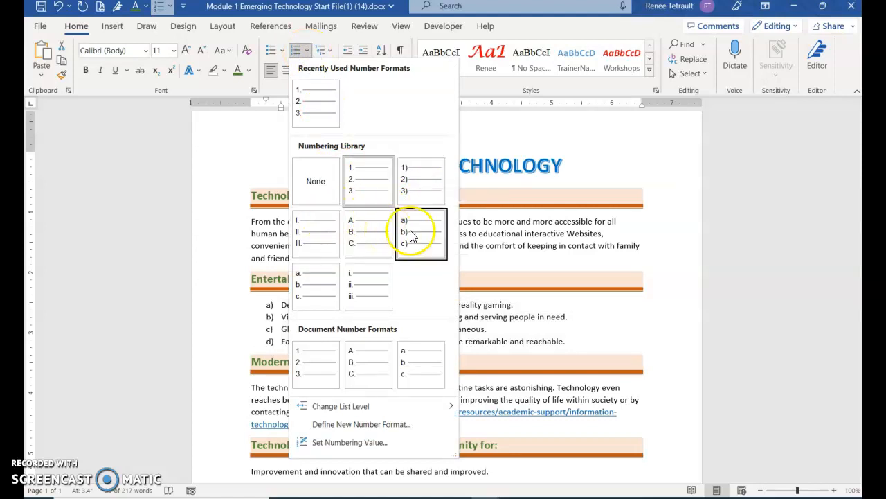
click(424, 170)
Step: Apply numbering to the three lines under "Technology provides a continuous opportunity for:"
scroll(415, 253, down, 3)
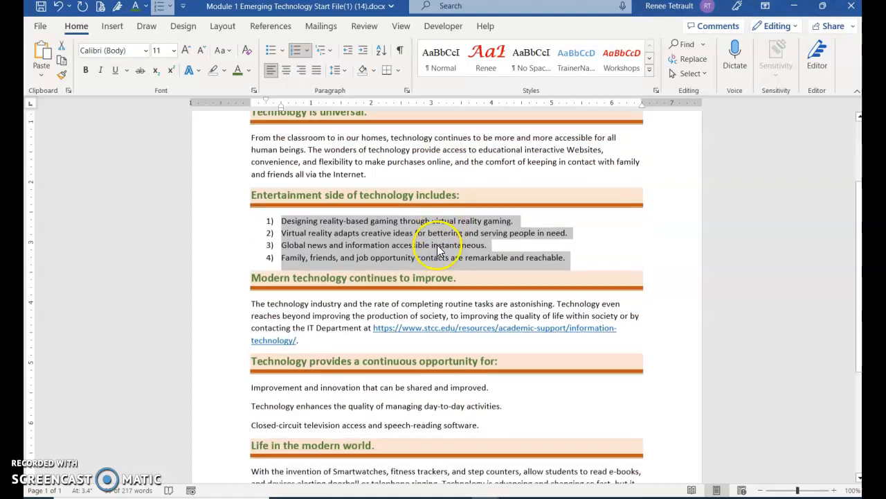
drag(238, 351, 239, 392)
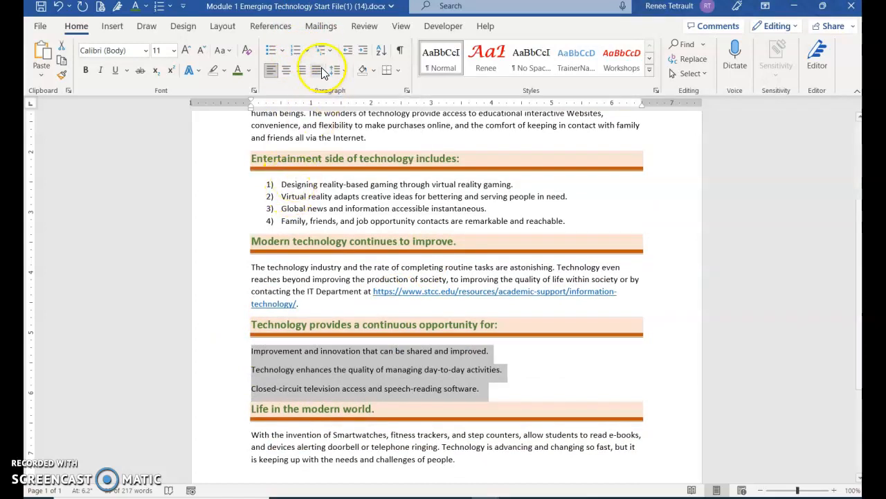
click(296, 50)
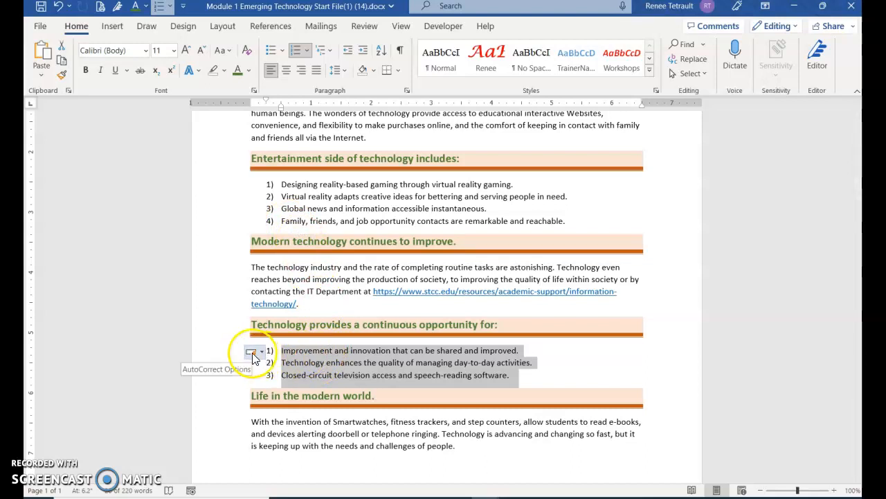
Step: Continue the second list's numbering from the earlier list, and restart it at 1
click(248, 368)
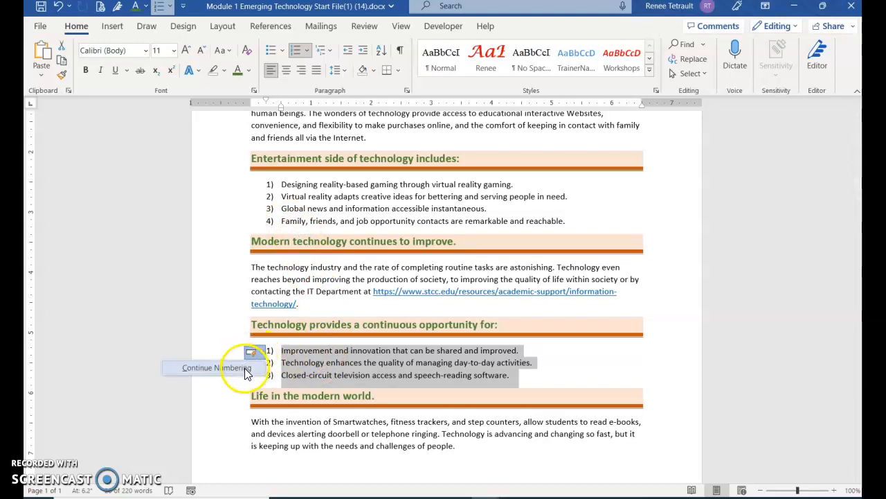
click(246, 370)
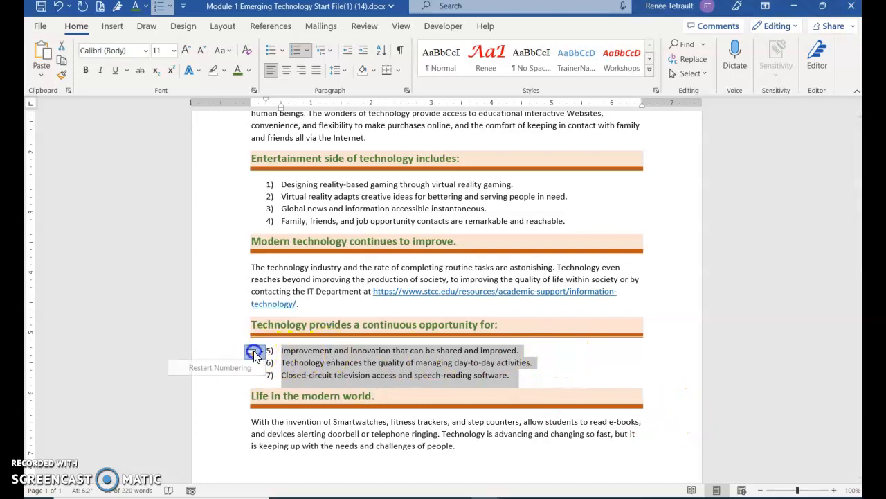
click(243, 368)
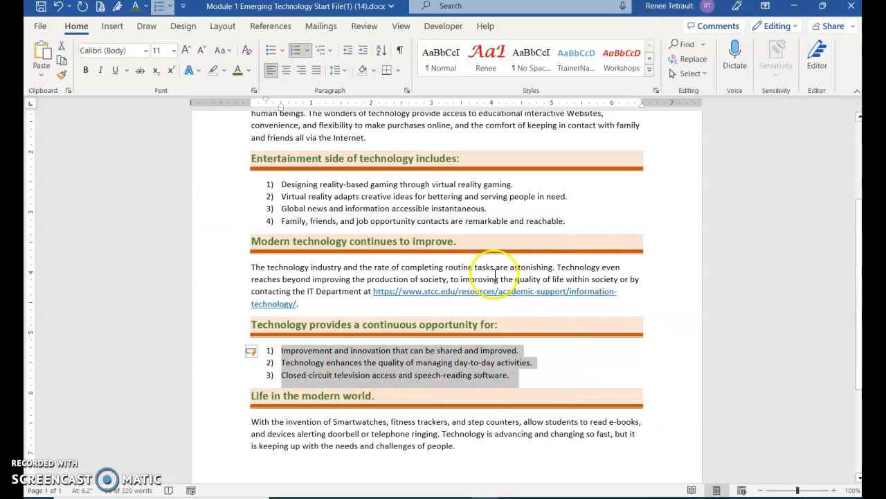
Step: Format the three lines under "Technology provides a continuous opportunity for:" as a bulleted list with the laptop picture bullet
click(284, 52)
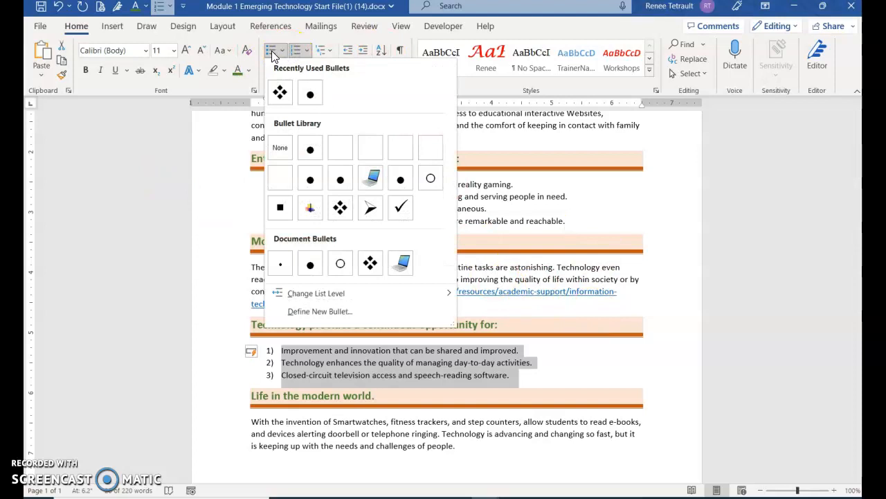
click(271, 51)
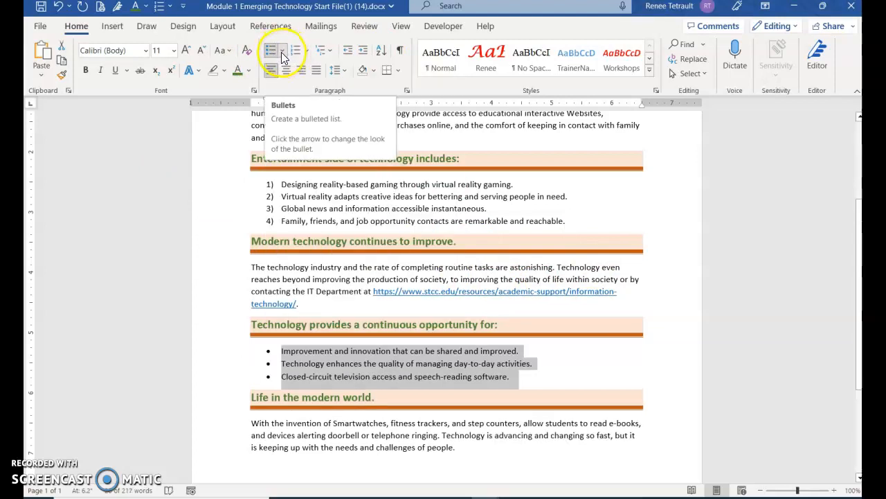
click(282, 53)
click(284, 53)
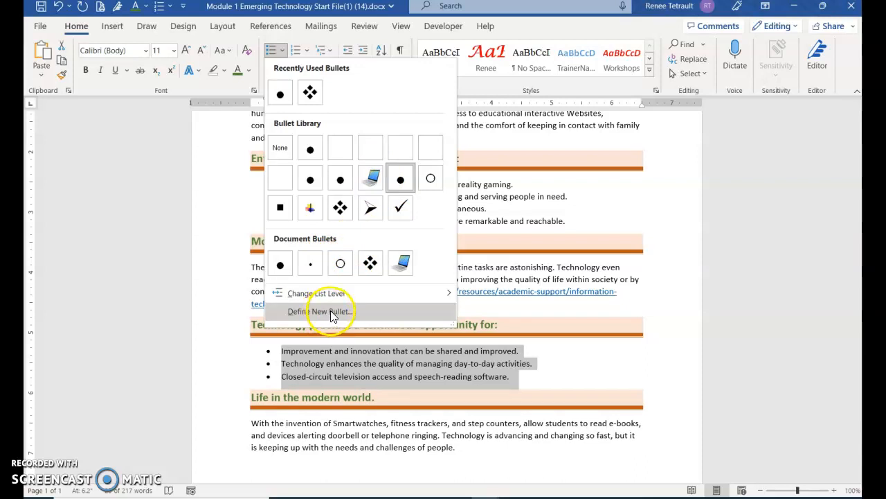
click(404, 263)
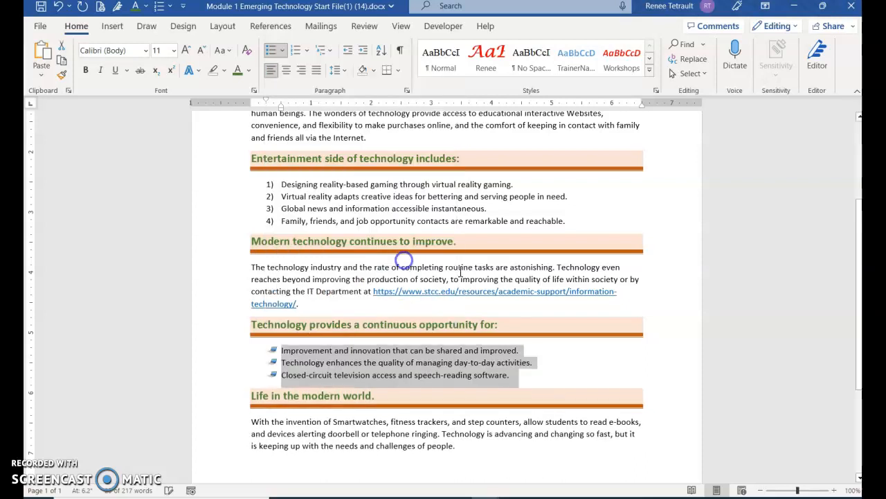
click(508, 339)
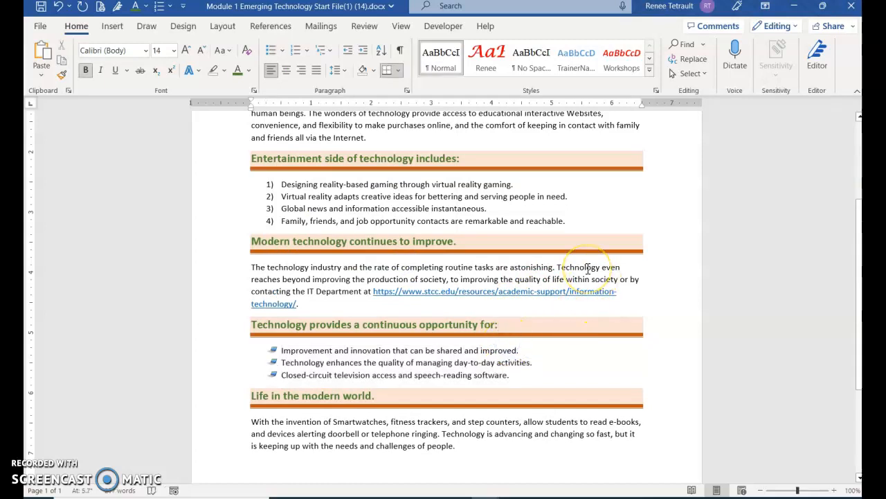
Step: Move the cursor back and forth between the beginning and the end of the document
scroll(563, 260, down, 4)
click(486, 284)
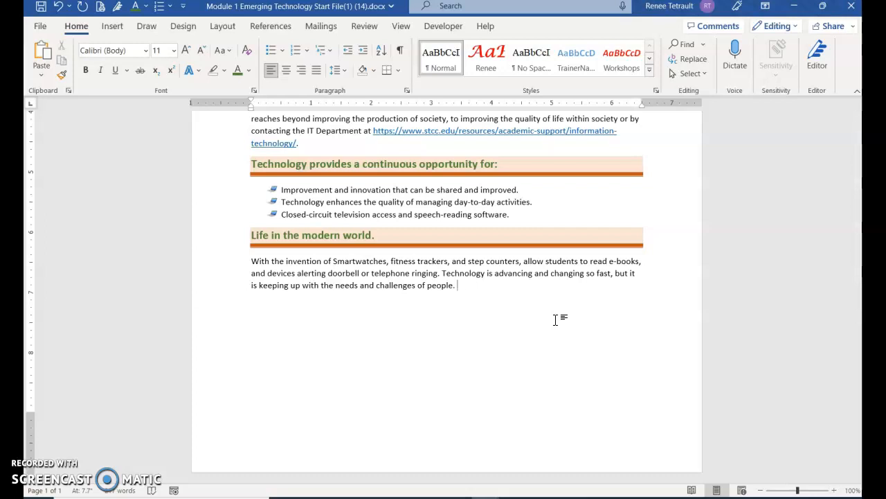
key(ctrl+Home)
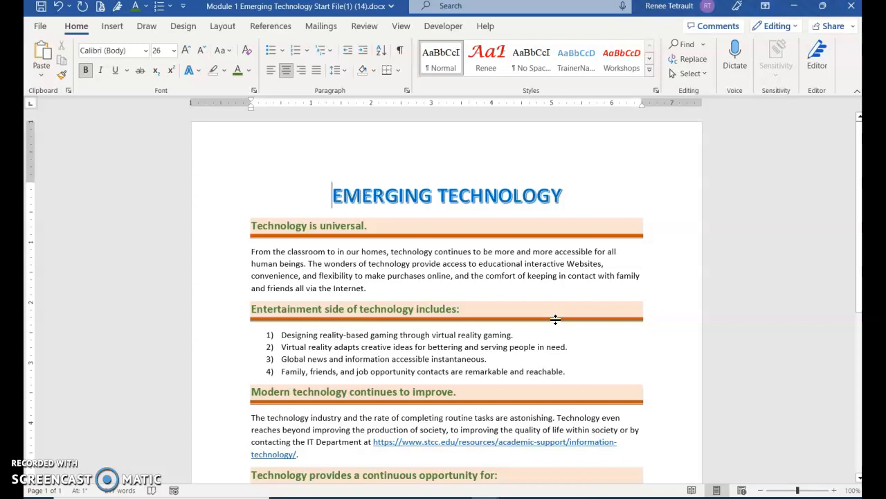
key(ctrl+End)
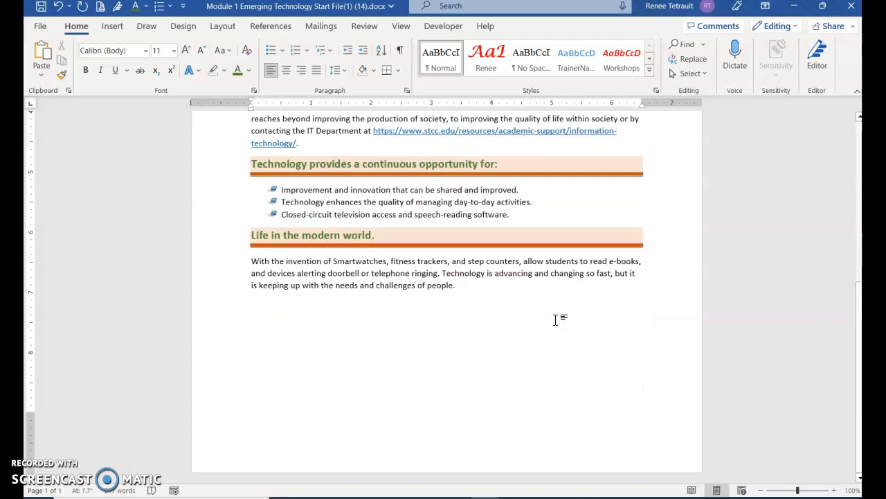
key(ctrl+Home)
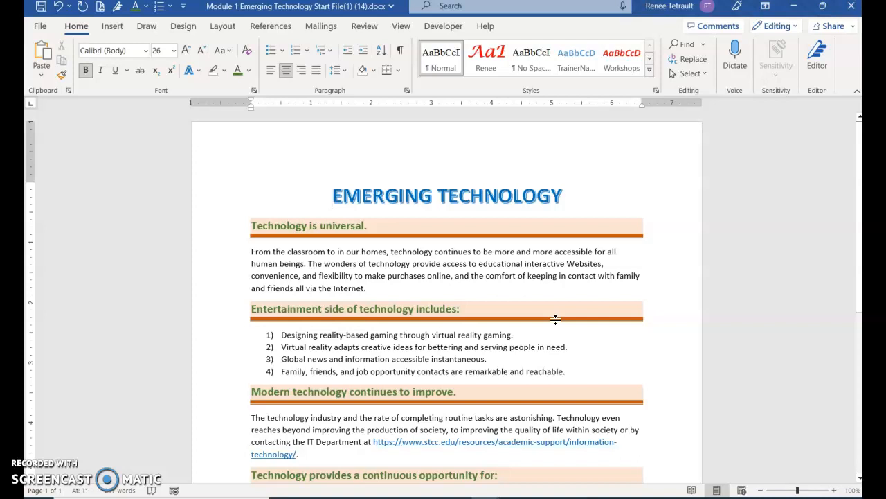
key(ctrl+End)
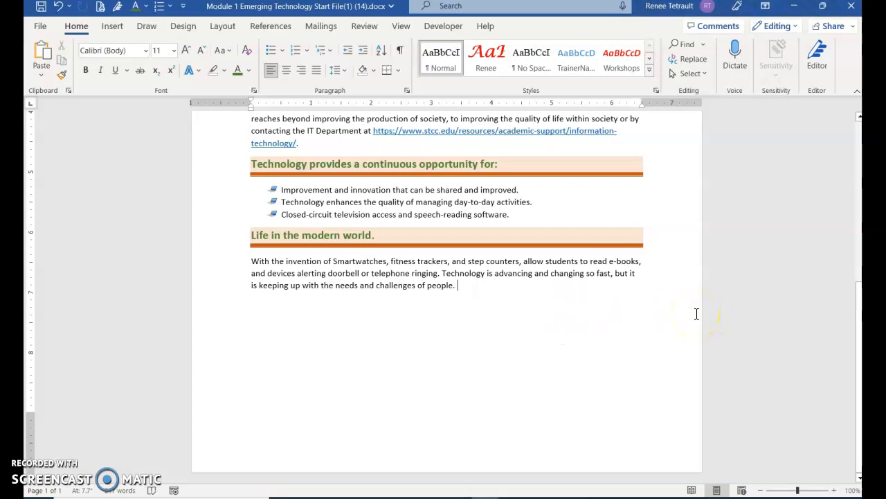
Step: Select the entire document, clear the selection, and show the available Select options
key(ctrl+a)
scroll(697, 314, up, 8)
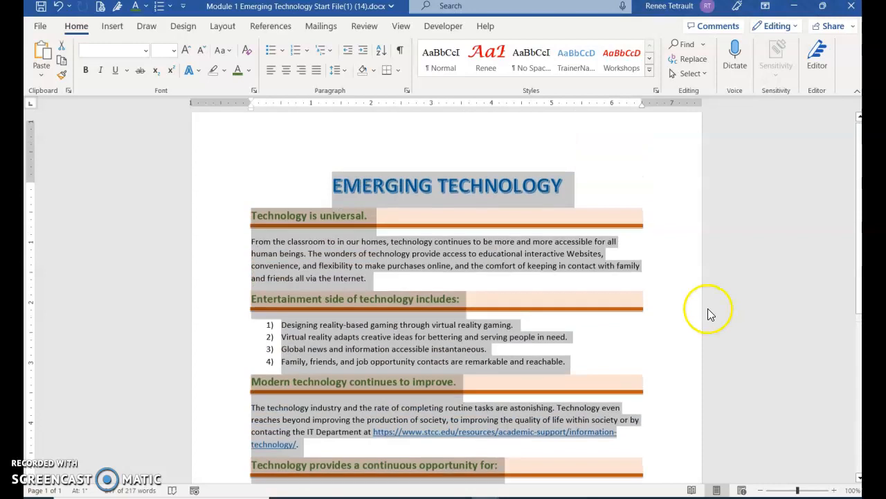
scroll(709, 313, up, 1)
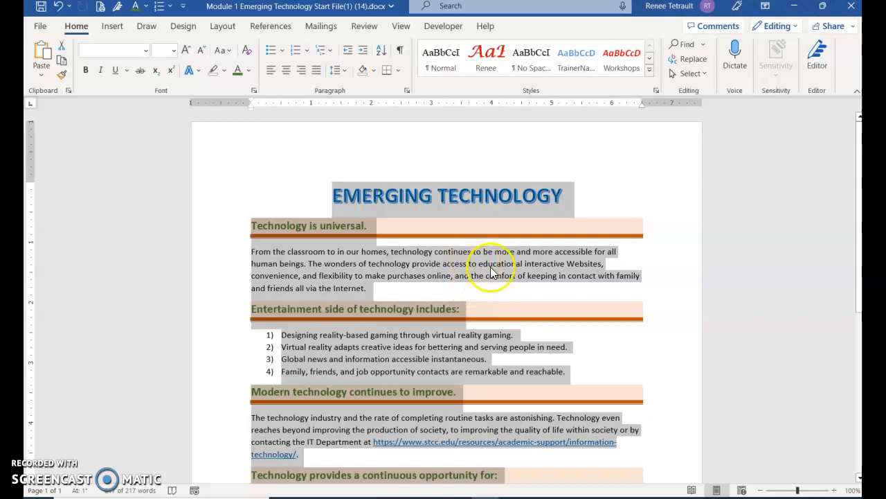
click(506, 275)
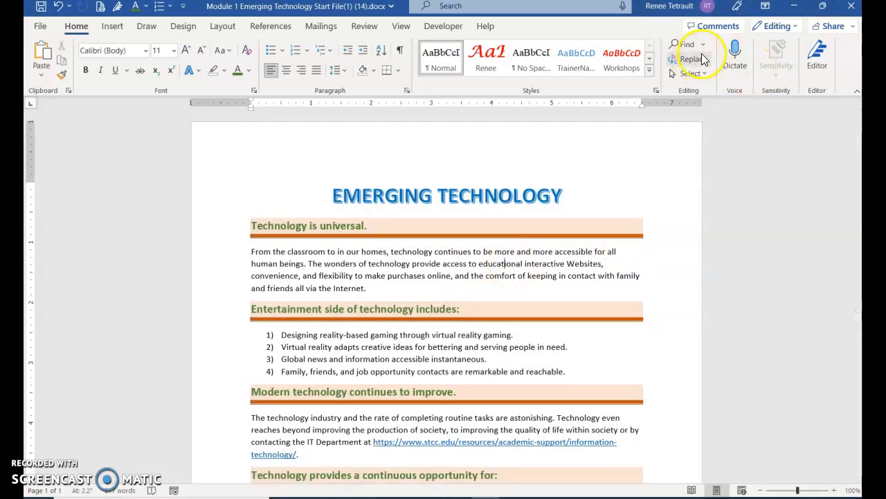
click(705, 75)
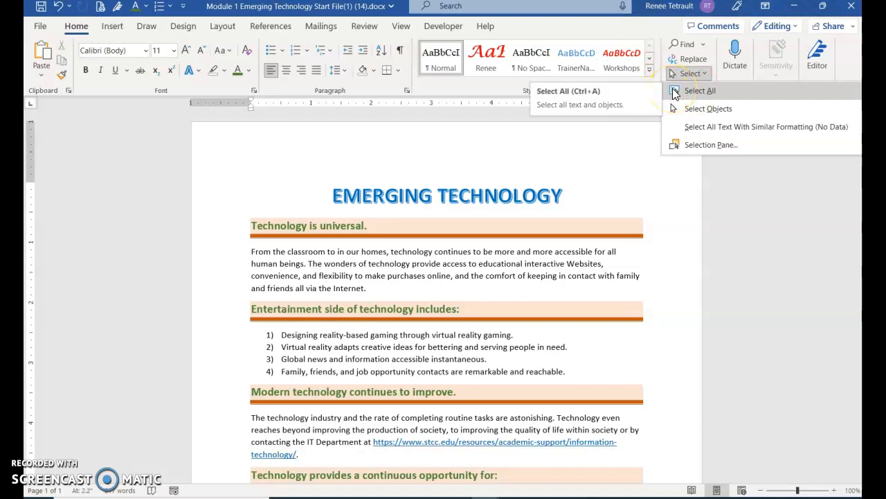
Step: Place the cursor before the title and search the document for "society", followed by "speech"
click(518, 255)
click(317, 191)
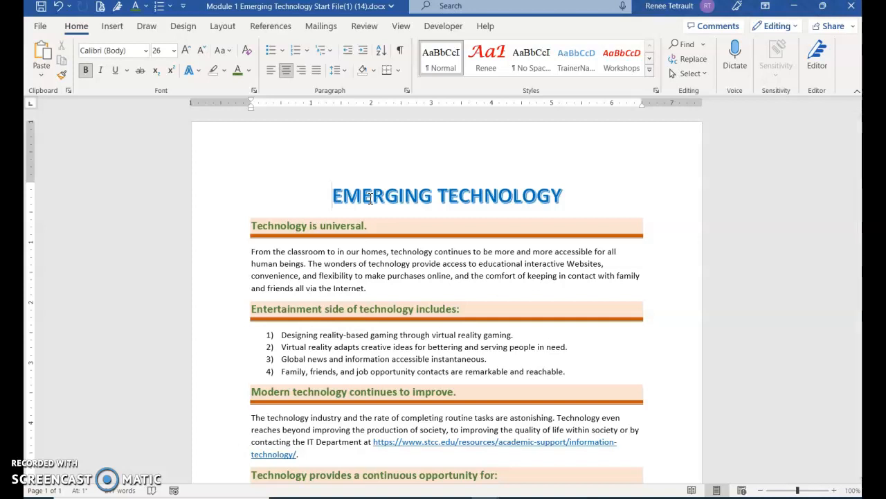
scroll(371, 199, down, 8)
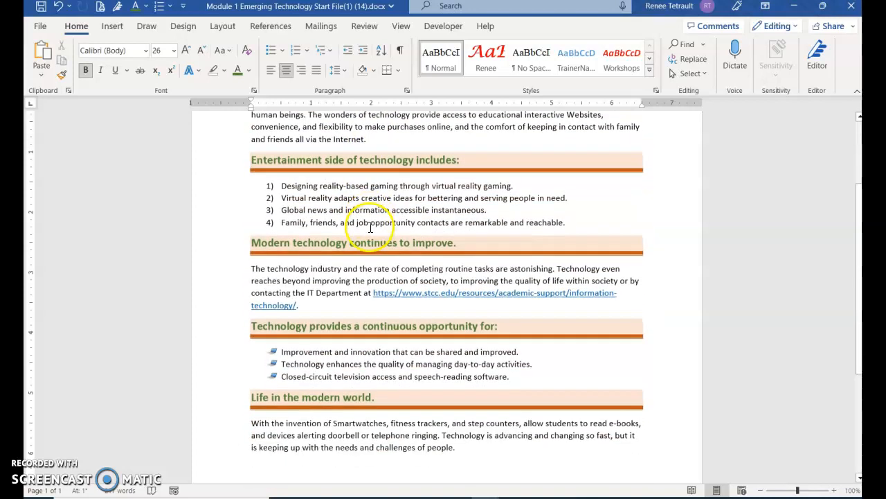
scroll(386, 336, up, 8)
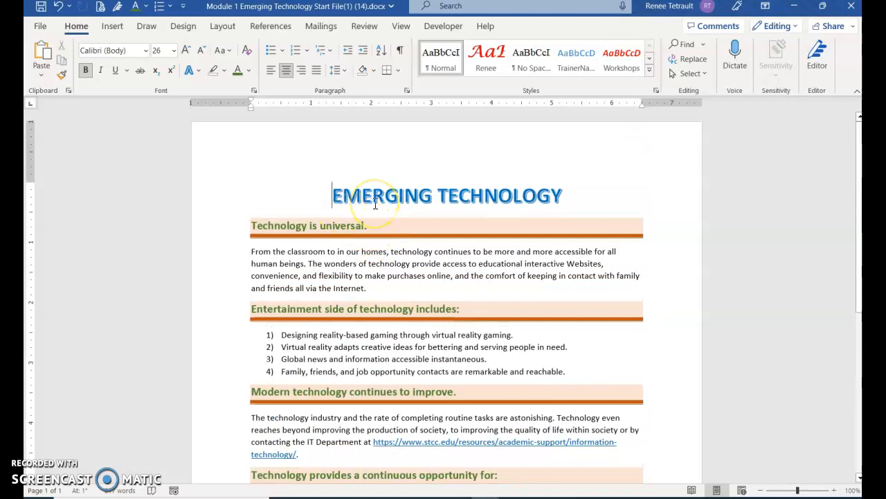
key(ctrl+f)
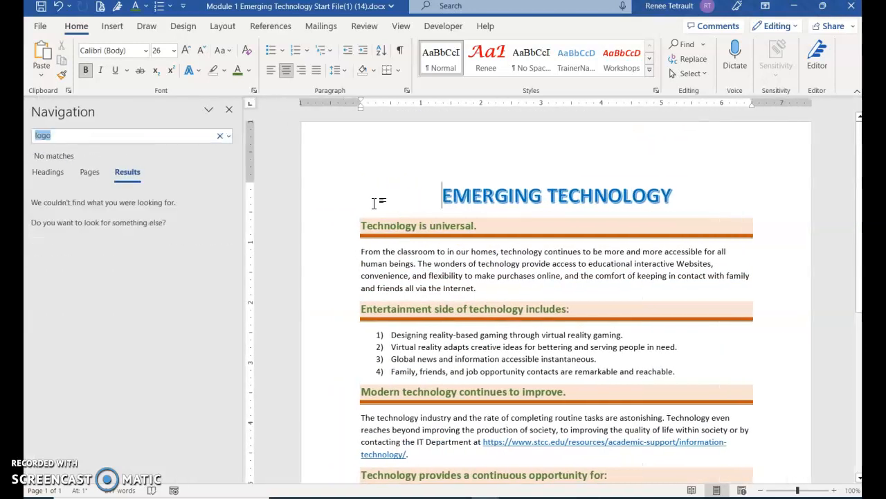
text(society)
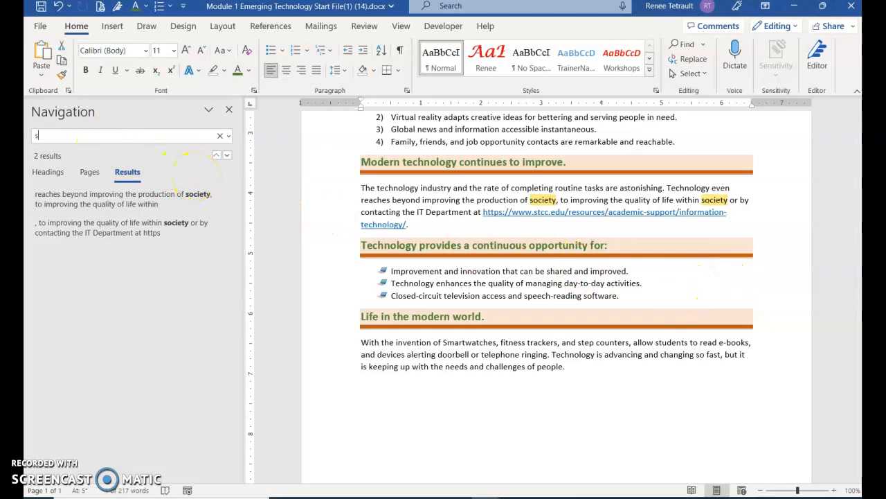
text(peech)
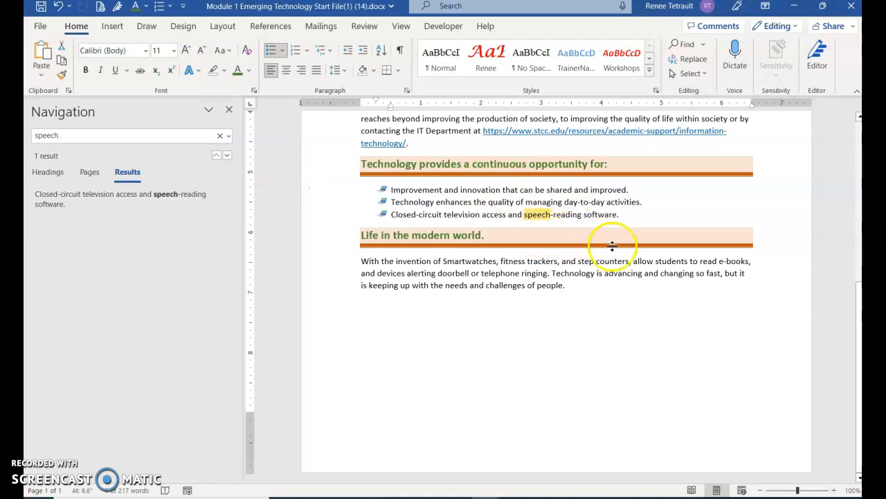
Step: Search the document for "technology", review the highlighted matches across the page, and clear the search
scroll(367, 299, up, 5)
scroll(370, 299, up, 3)
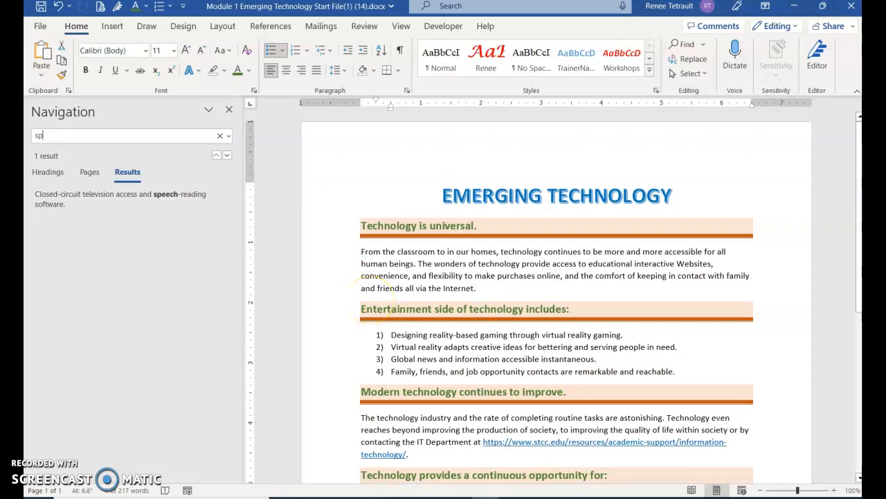
text(echnology)
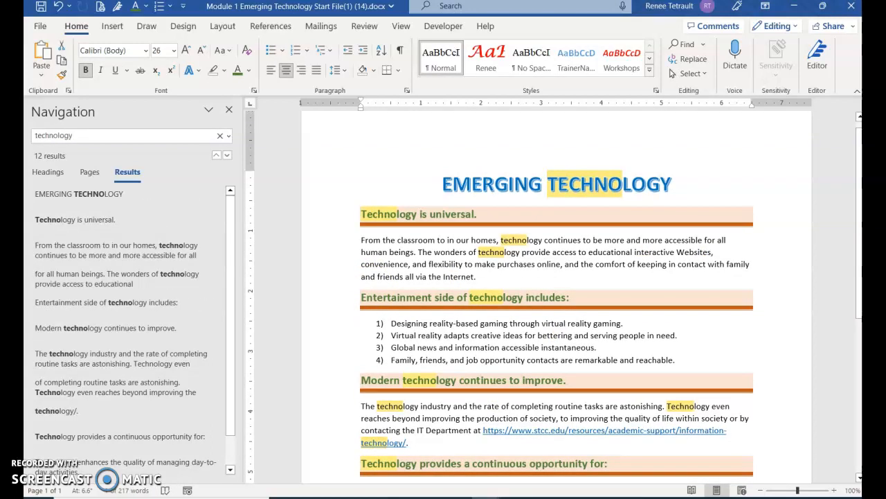
scroll(761, 374, down, 3)
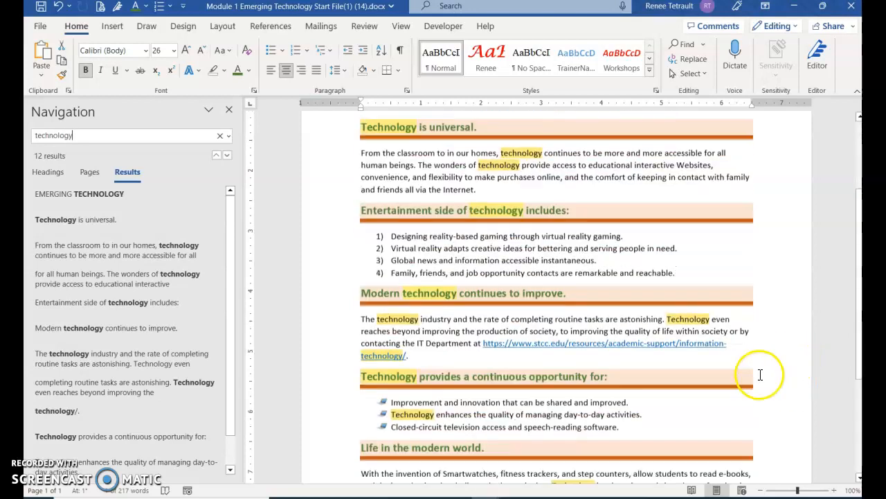
scroll(761, 374, down, 4)
scroll(512, 342, up, 3)
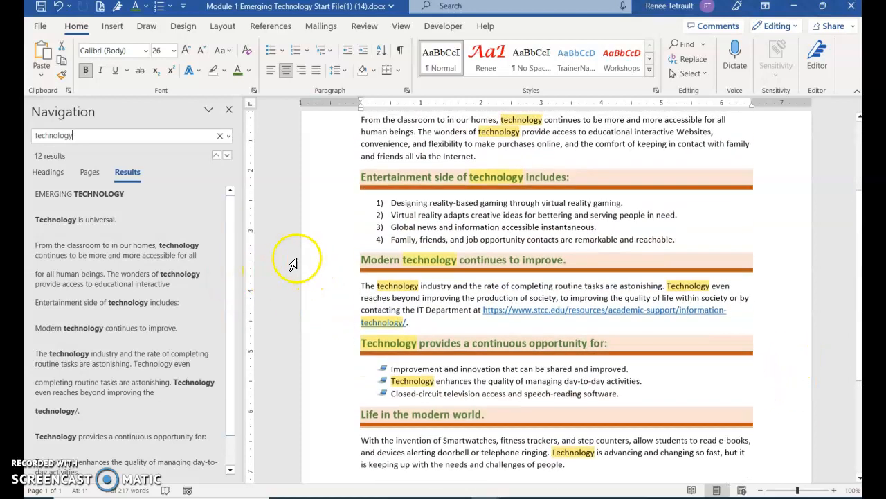
scroll(294, 263, up, 3)
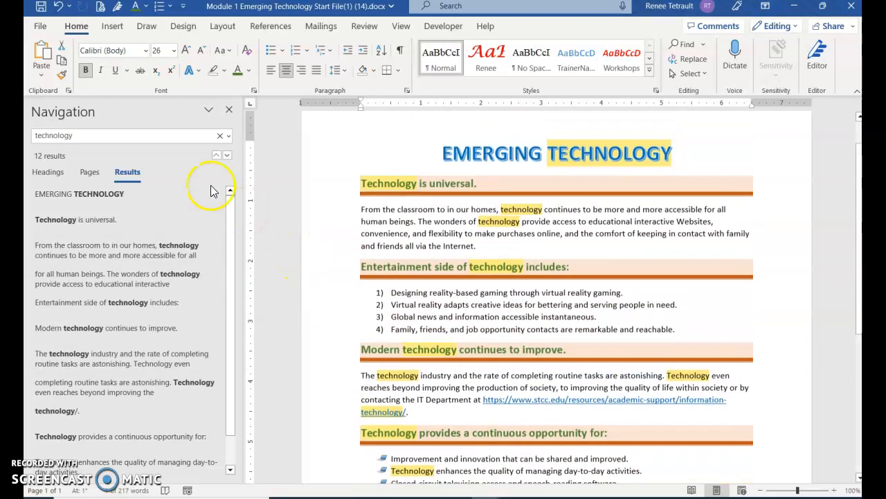
click(219, 139)
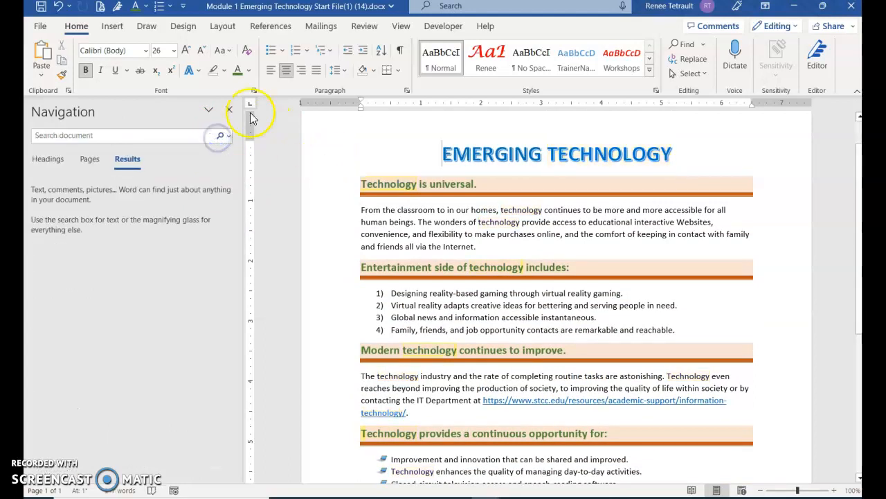
Step: Examine the navigation views for headings, pages and results, along with the style gallery, and close the Navigation pane
click(47, 165)
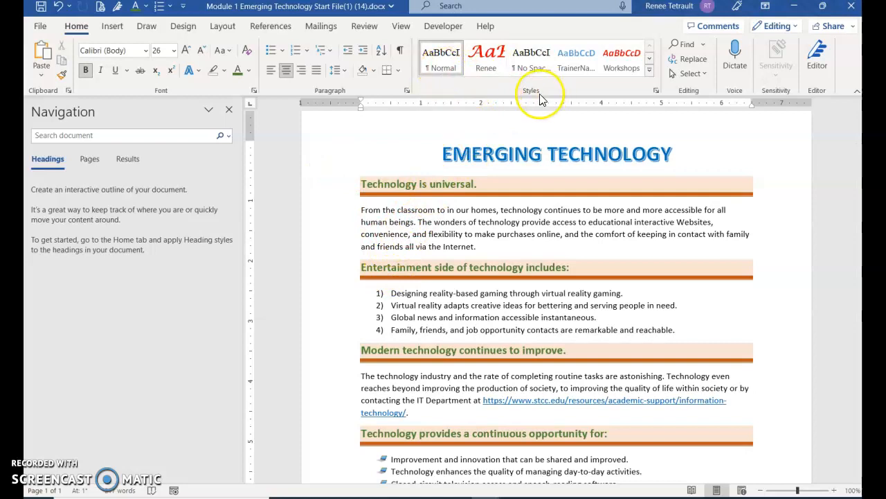
click(650, 68)
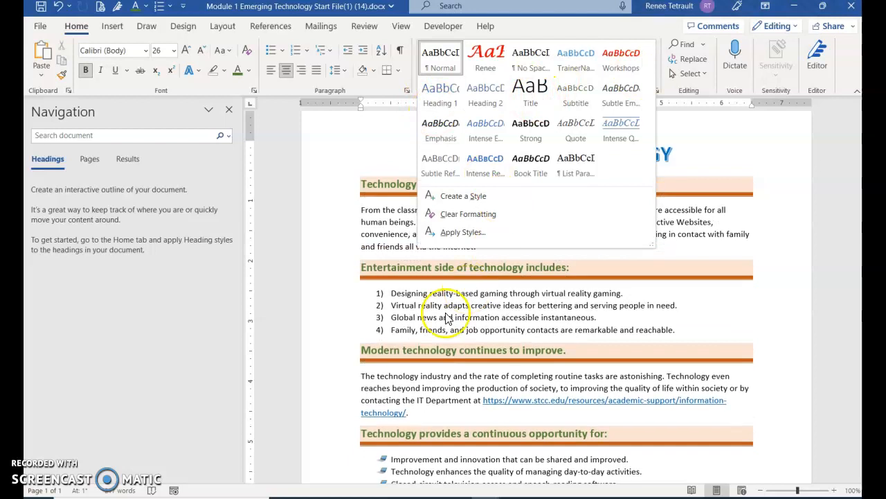
click(419, 322)
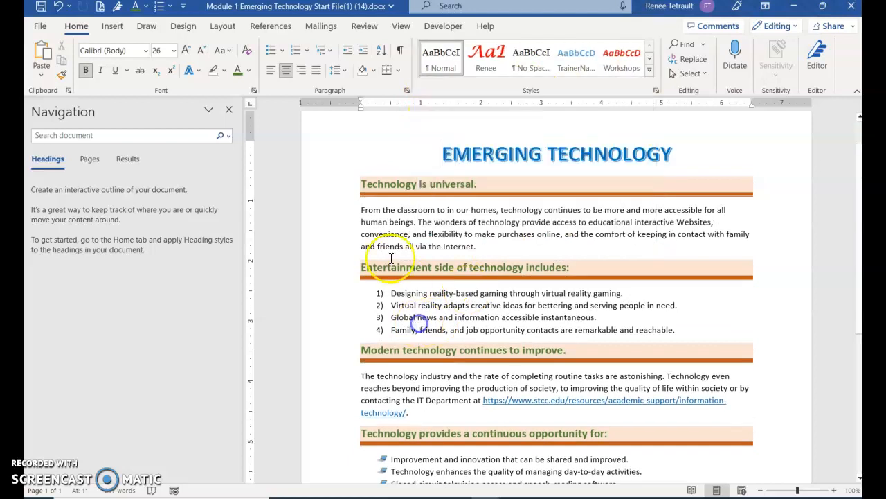
click(89, 162)
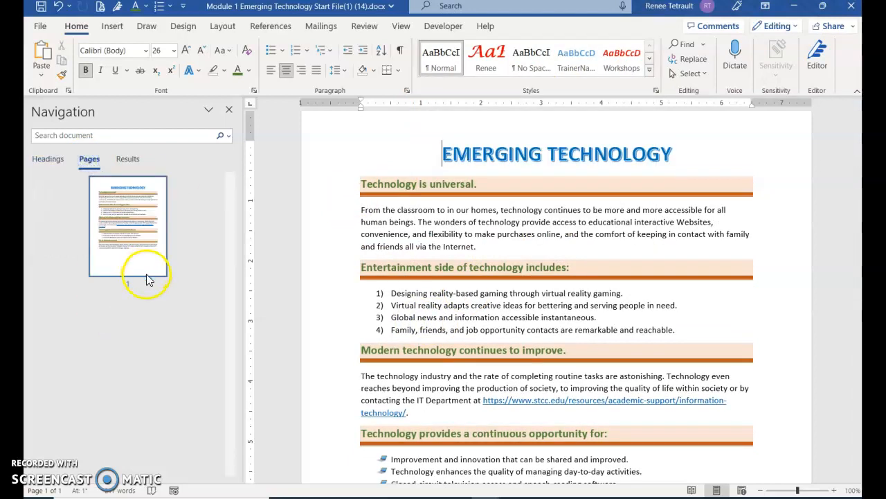
click(127, 160)
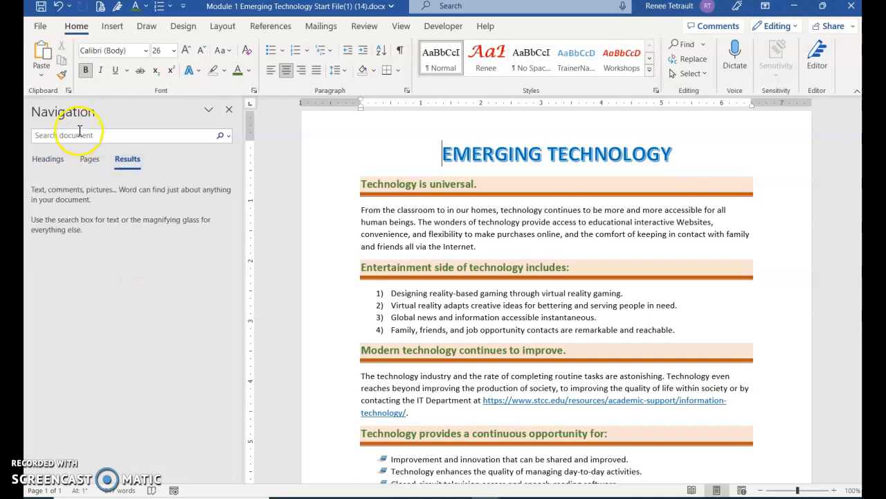
click(229, 112)
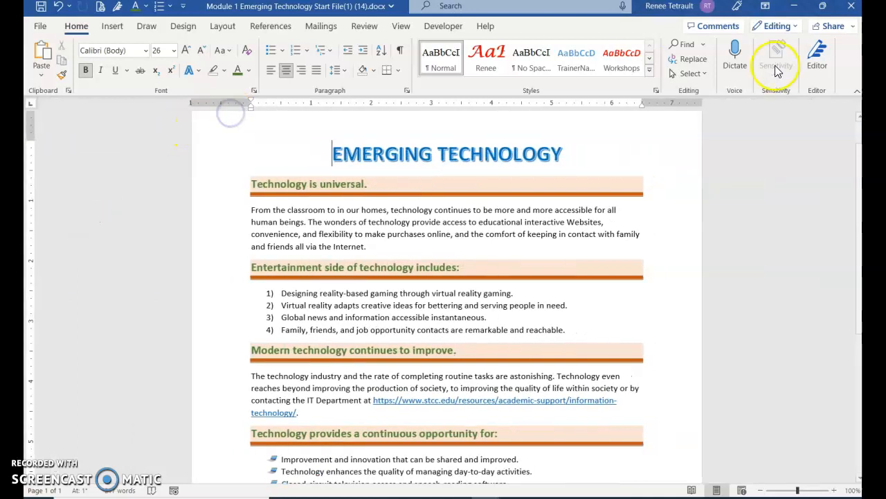
Step: Reopen the document search with the Find command, clear the search term, and close the Navigation pane
click(686, 46)
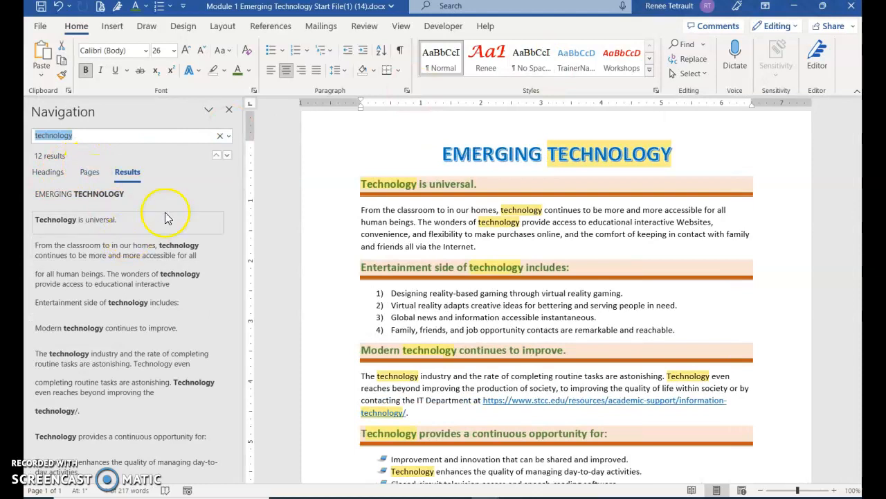
click(220, 135)
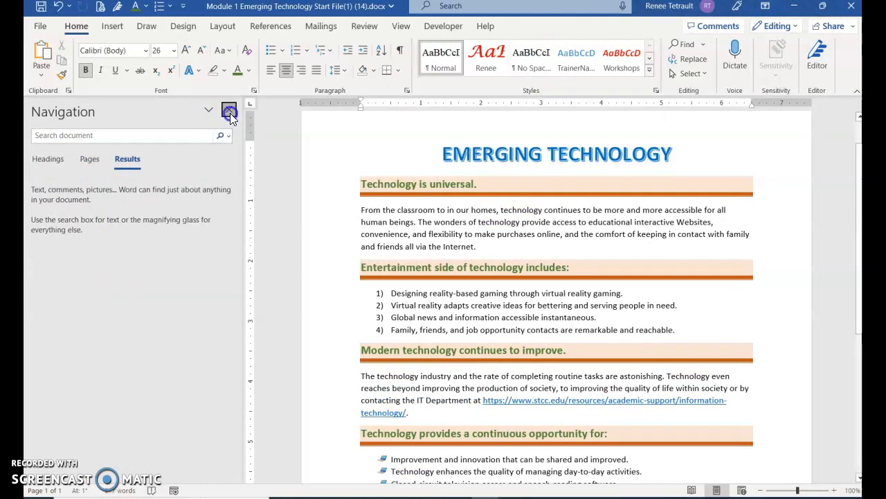
click(228, 110)
Step: Show the Navigation pane through the view settings and through Find, closing it each time
click(364, 27)
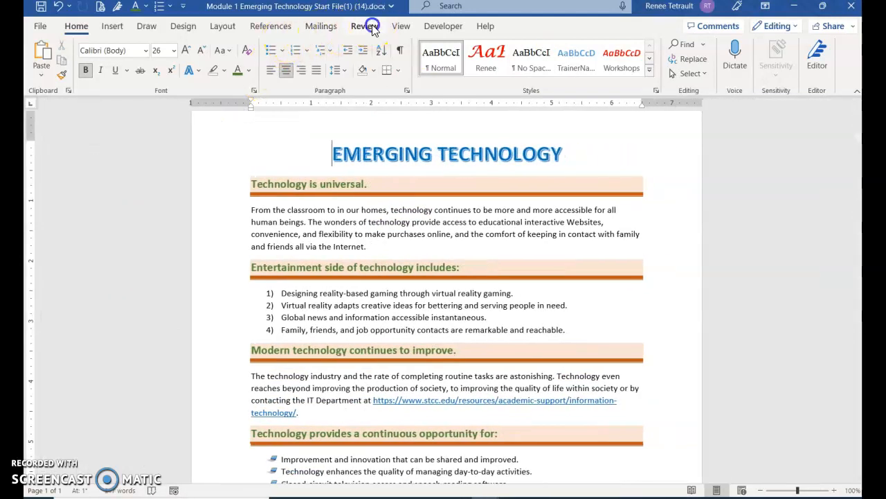
click(399, 27)
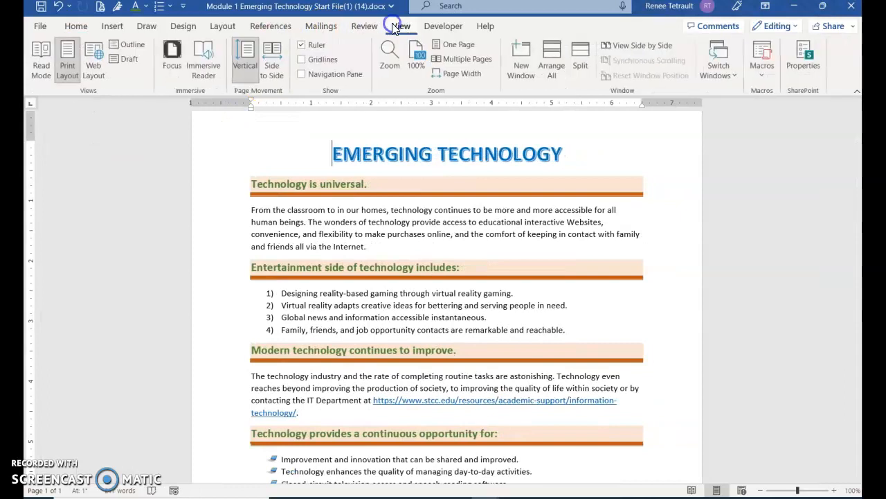
click(302, 74)
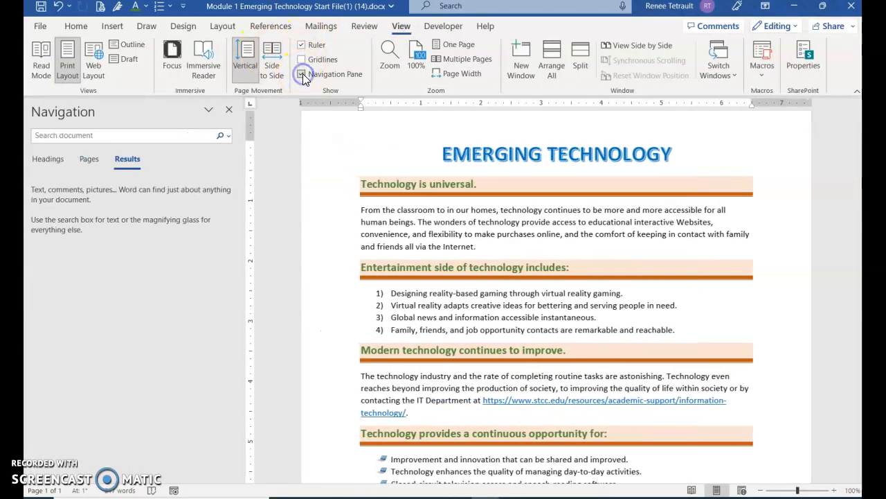
click(229, 109)
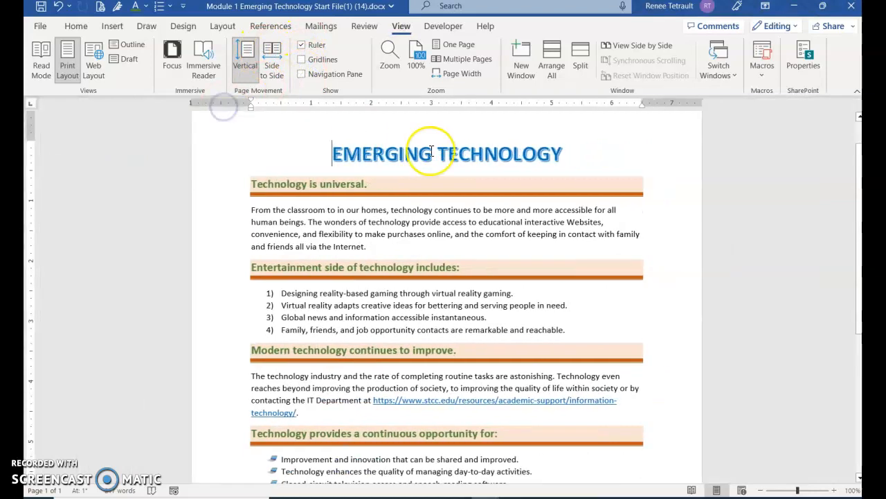
key(ctrl+f)
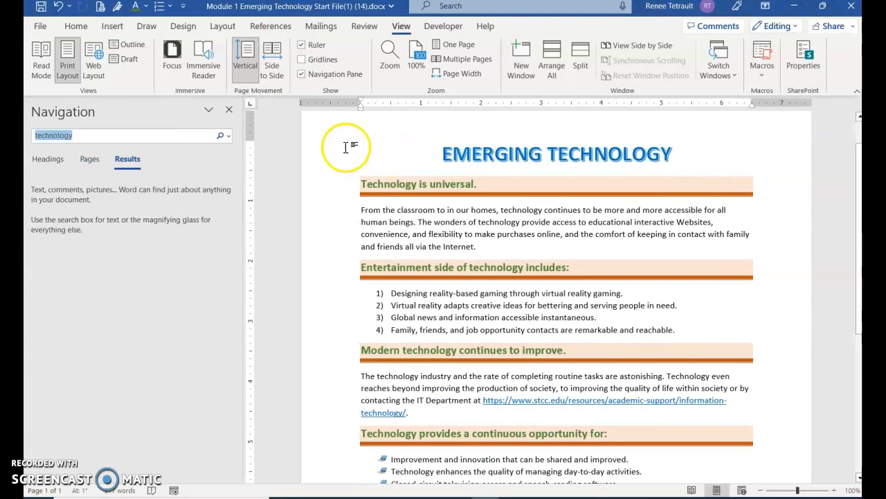
click(232, 111)
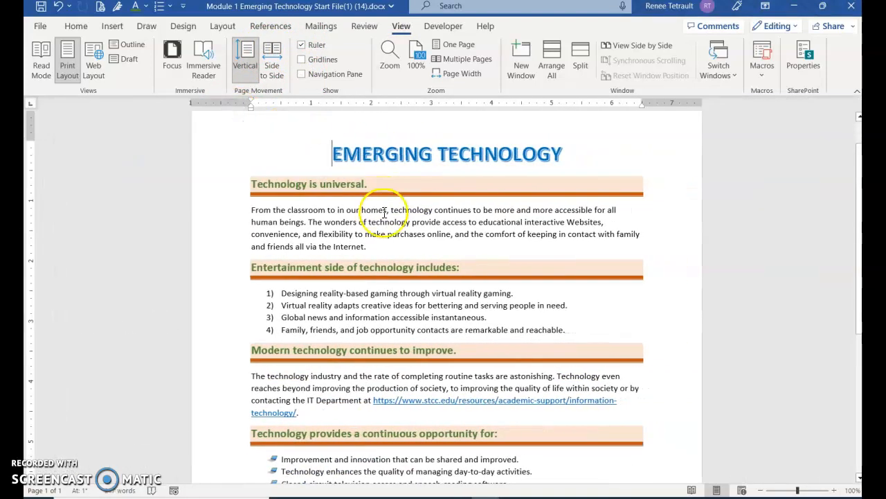
Step: Set the page margins to the Normal preset with 1" on all sides
click(404, 256)
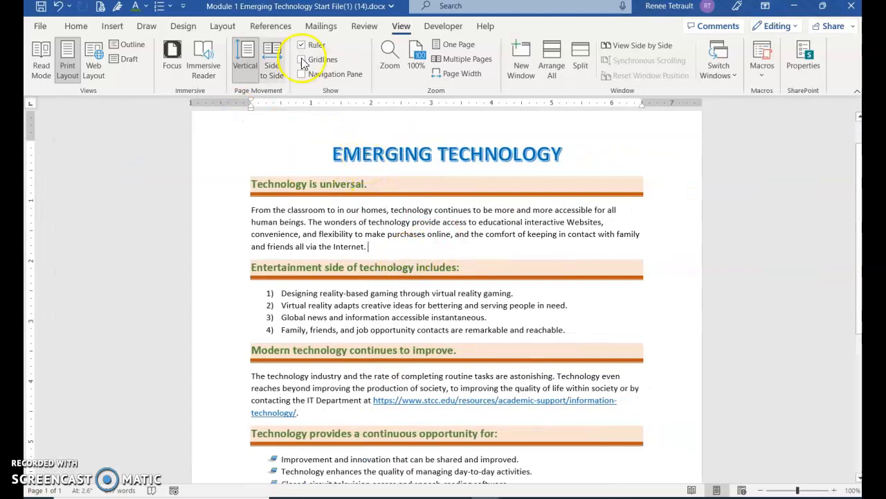
click(217, 29)
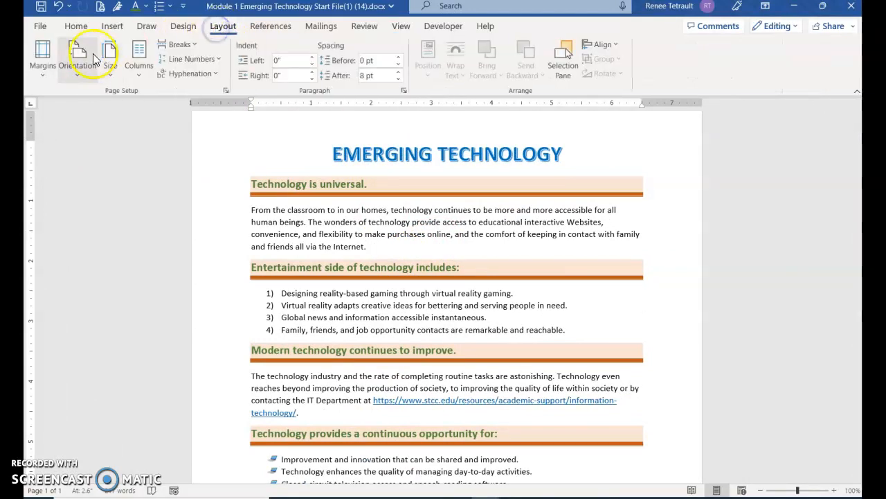
click(42, 69)
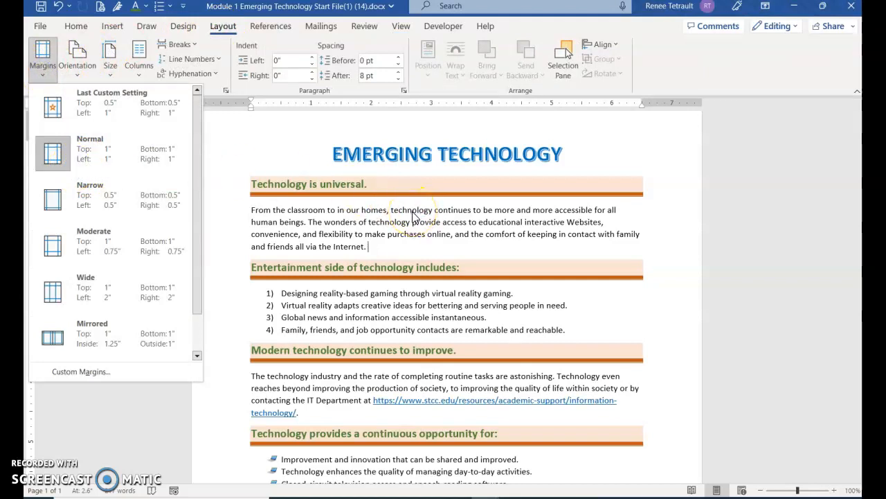
click(78, 163)
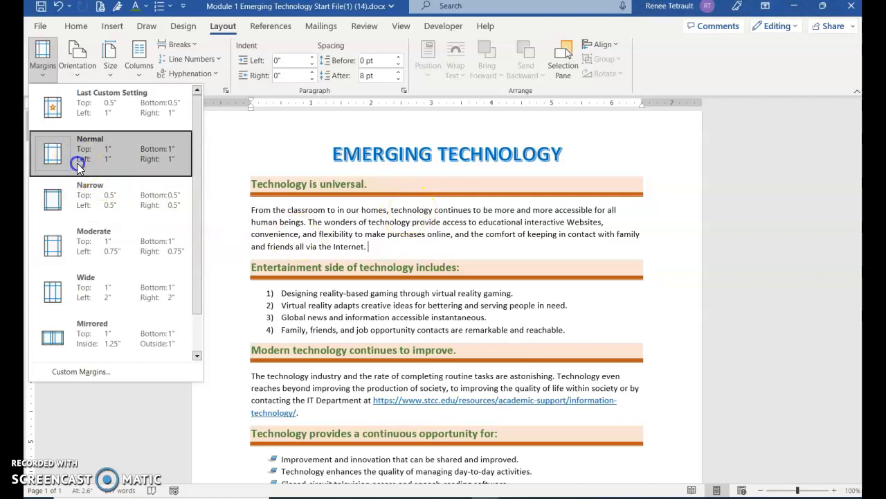
Step: Apply the Narrow 0.5" margins to the document, and switch to the Wide preset with 2" side margins
click(44, 69)
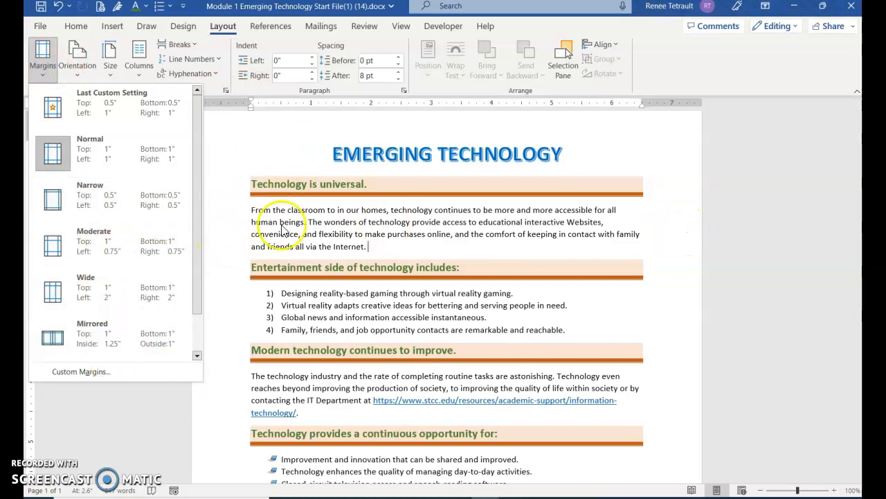
click(132, 207)
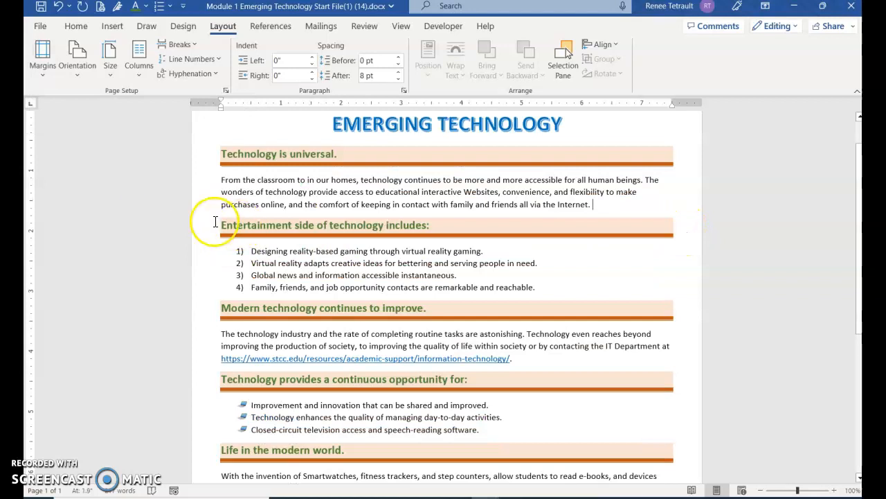
click(56, 78)
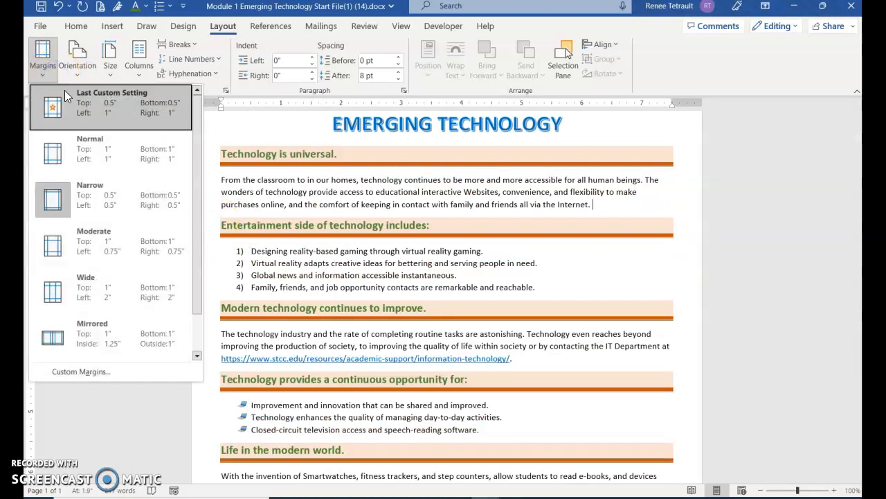
click(115, 299)
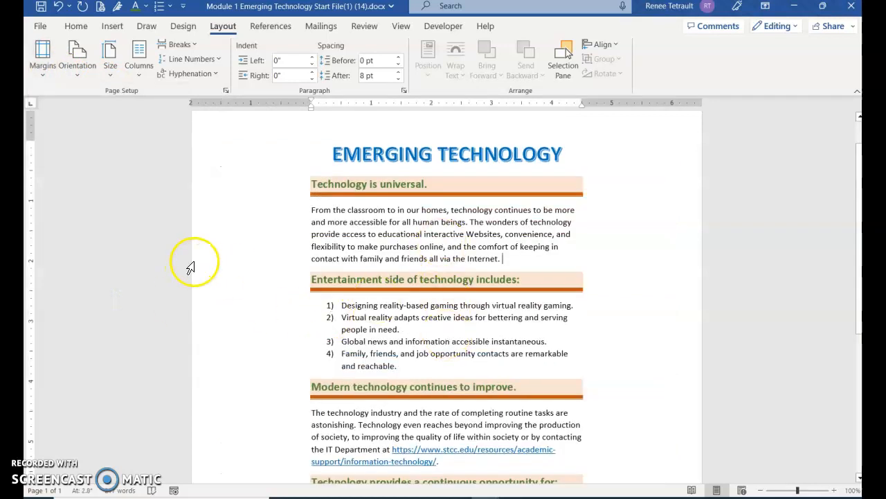
Step: Set the page margins to the Normal preset with 1" on all sides, and check the custom margins settings without changing them
click(42, 69)
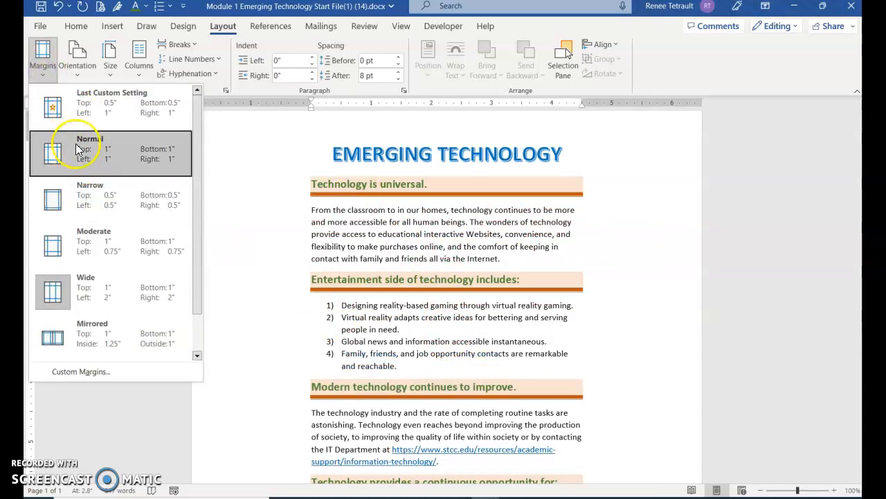
click(79, 152)
click(54, 76)
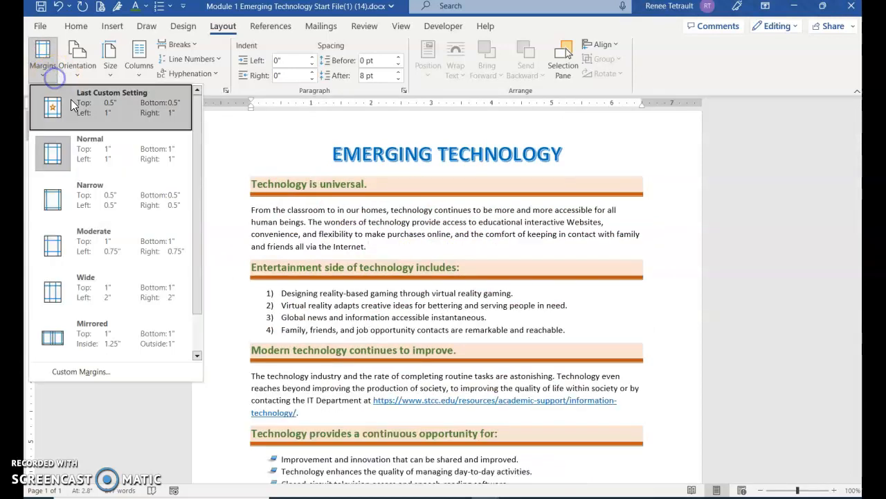
click(81, 372)
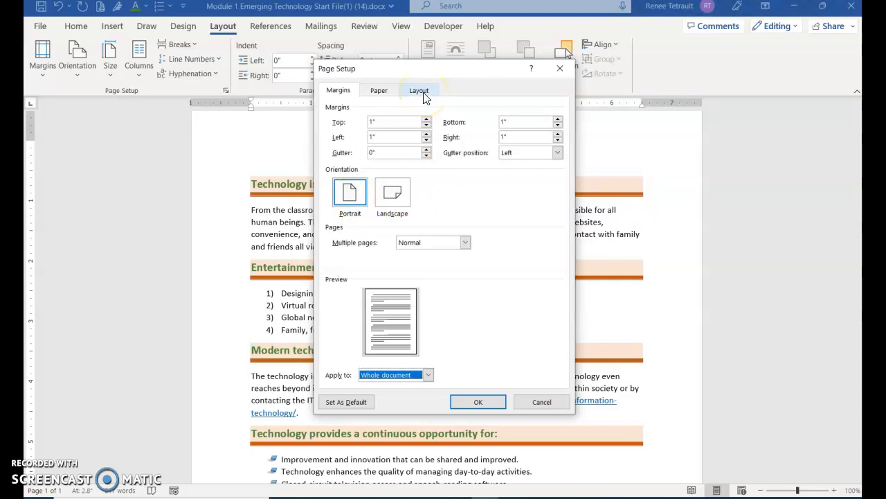
click(534, 401)
Step: Display the document as one whole page, and reopen the custom margins settings to view them
click(401, 28)
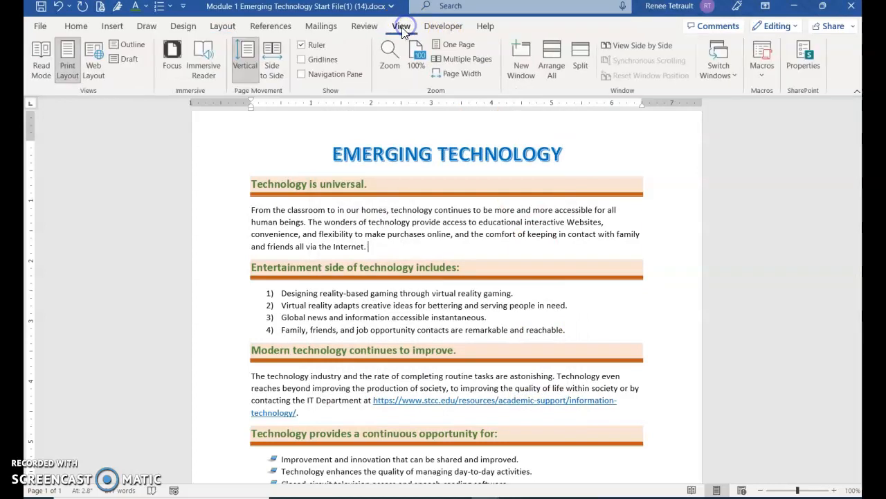
click(450, 45)
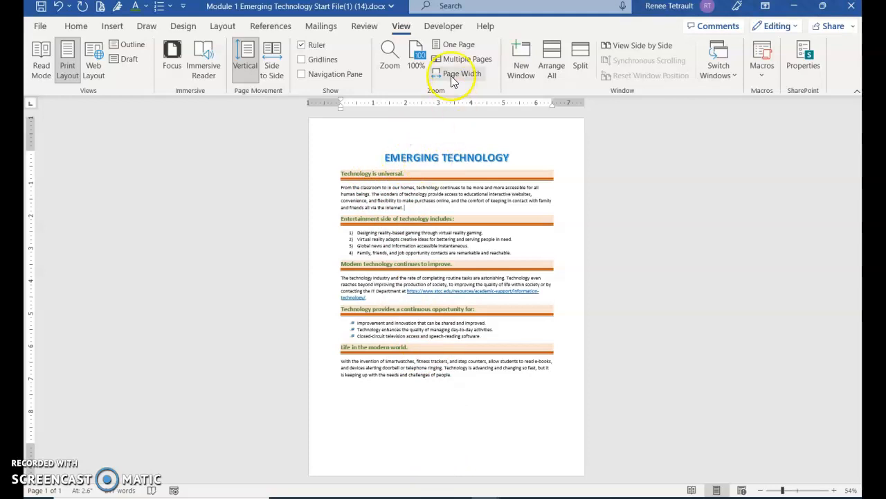
click(223, 28)
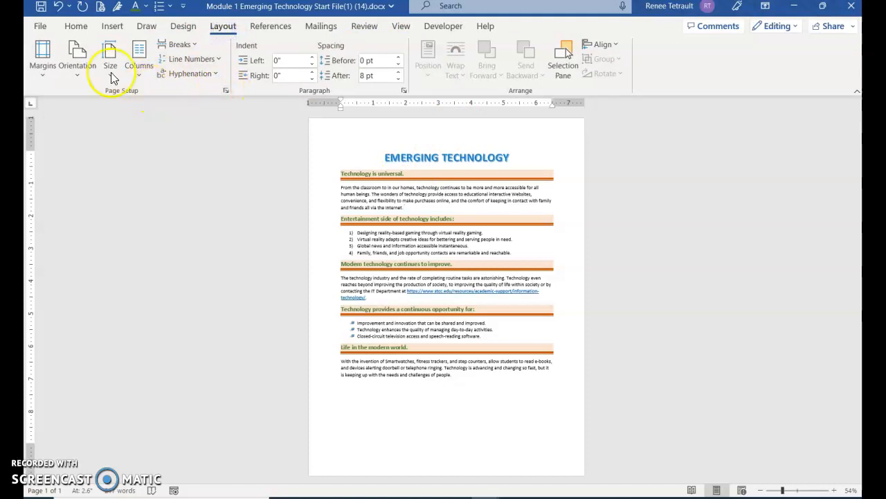
click(41, 67)
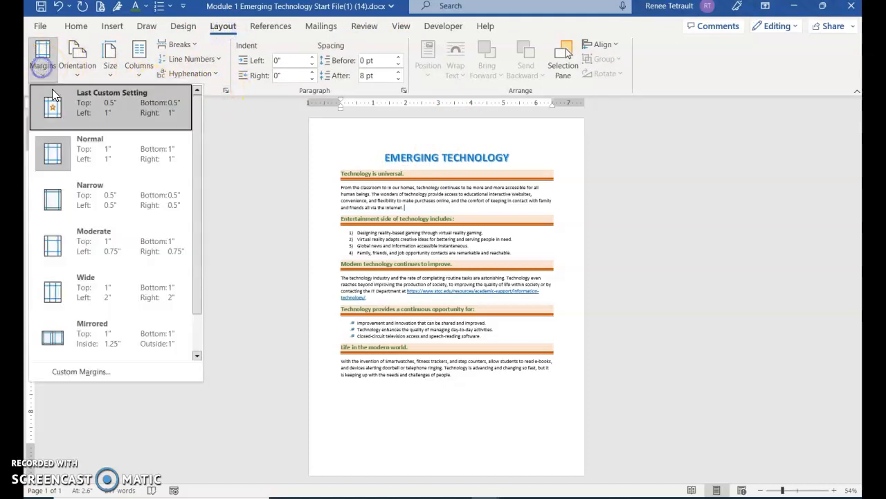
click(82, 372)
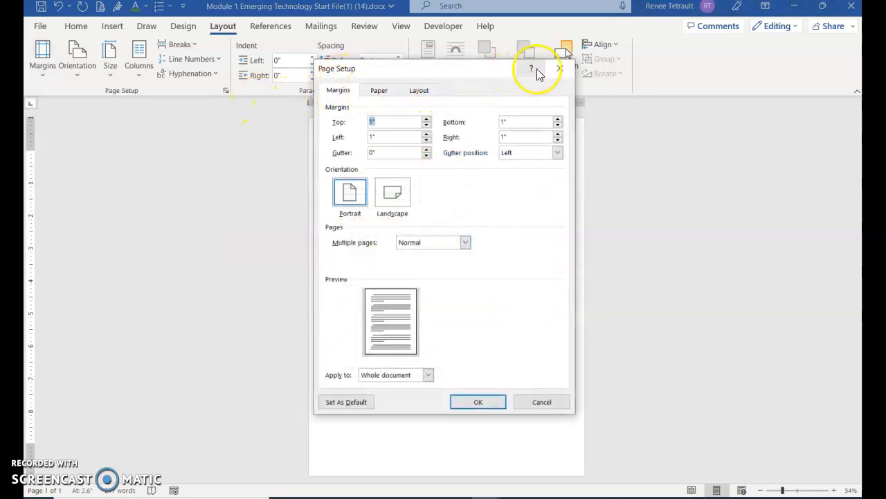
click(559, 68)
Step: Set the page's vertical alignment to Center for the whole document in Page Setup
click(226, 90)
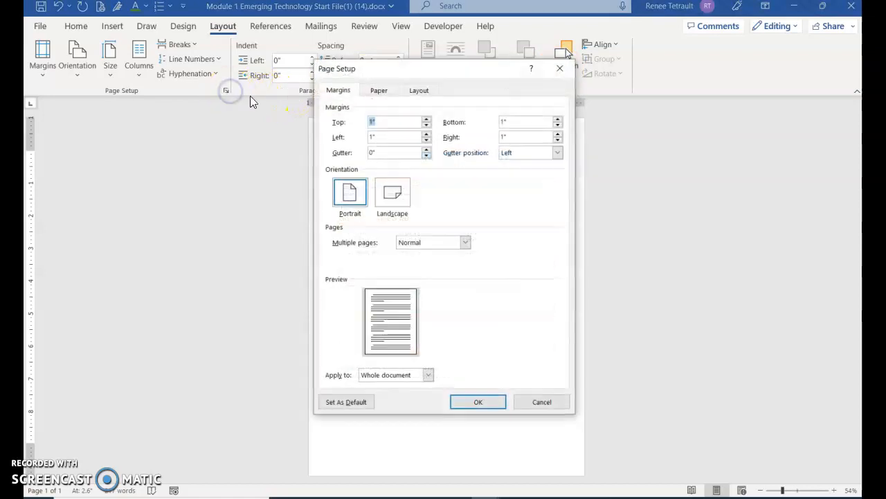
click(419, 90)
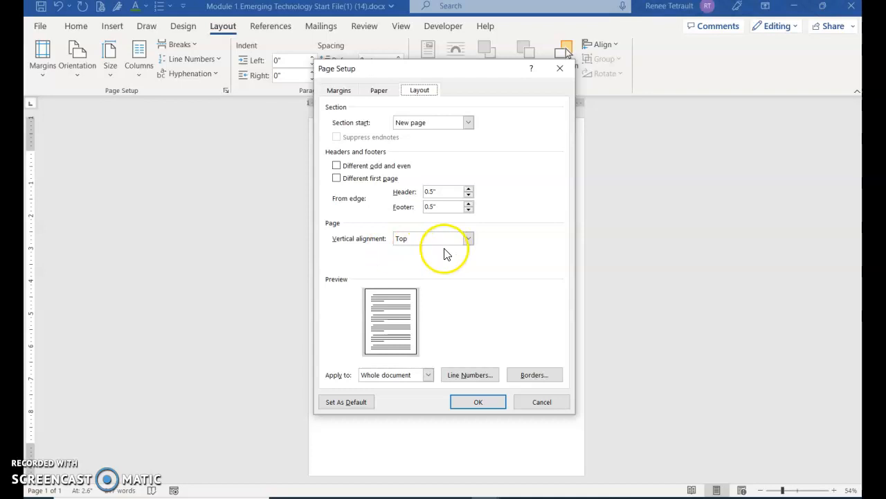
click(467, 241)
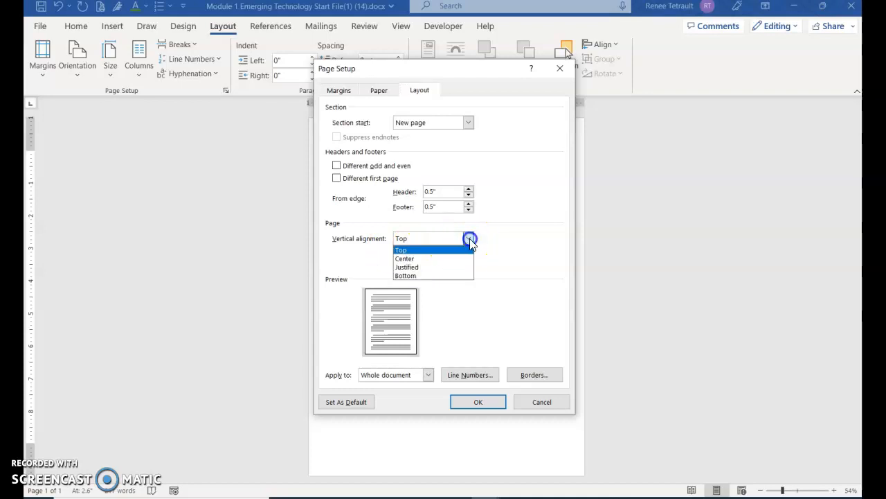
click(420, 259)
click(479, 405)
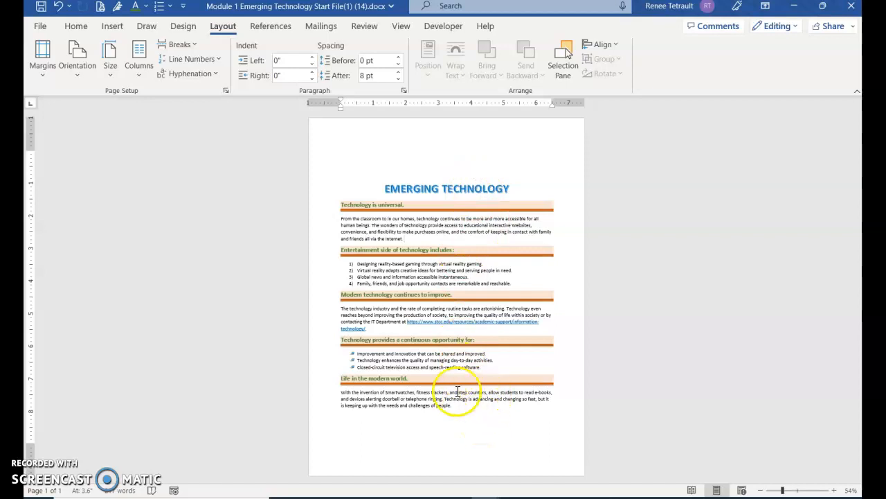
Step: Sort the numbered list under "Entertainment side of technology includes:" by paragraphs as text in ascending order
click(407, 29)
click(418, 54)
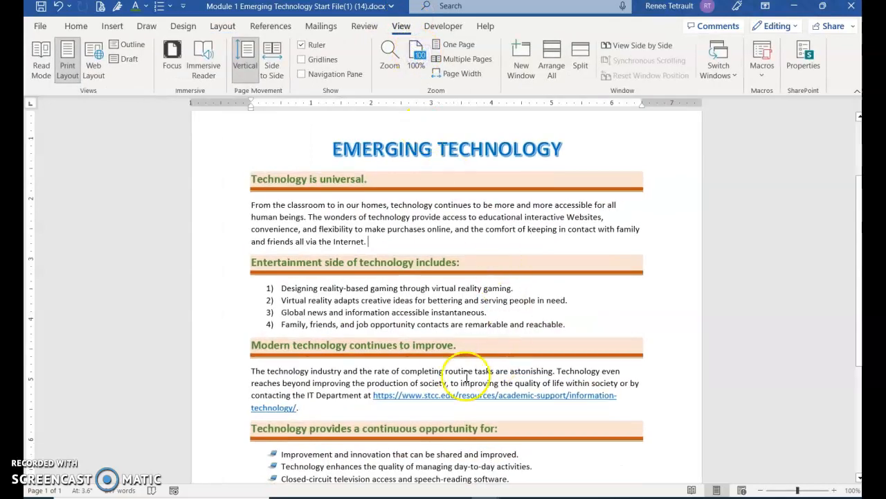
scroll(388, 347, down, 2)
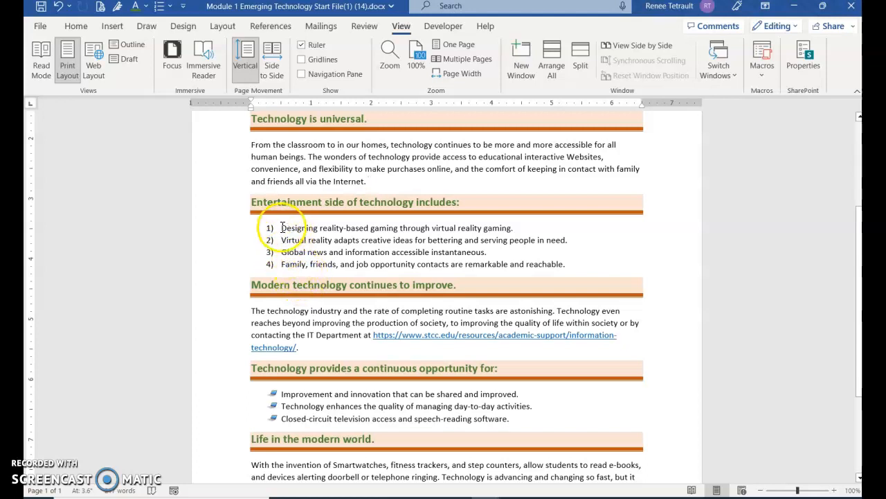
drag(282, 227, 585, 264)
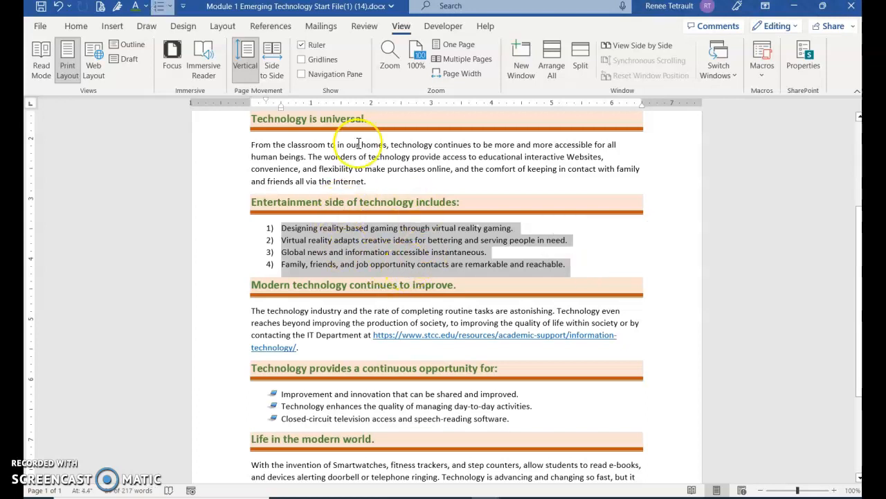
click(78, 26)
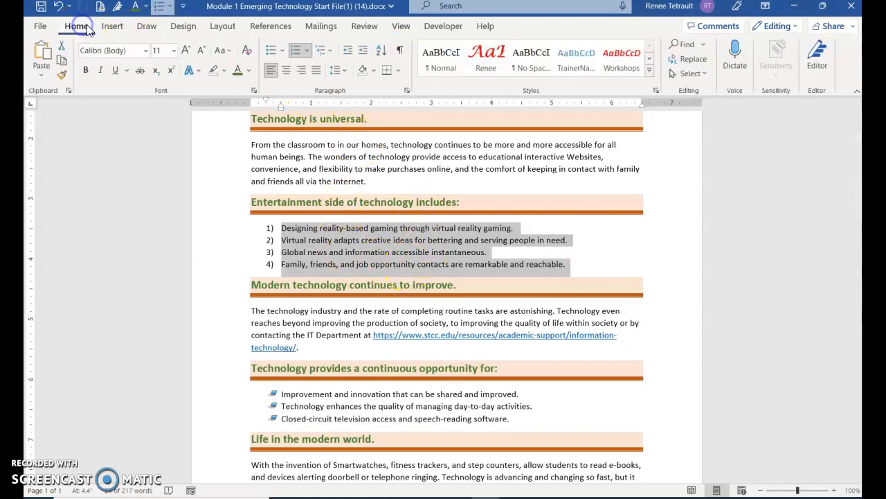
click(377, 51)
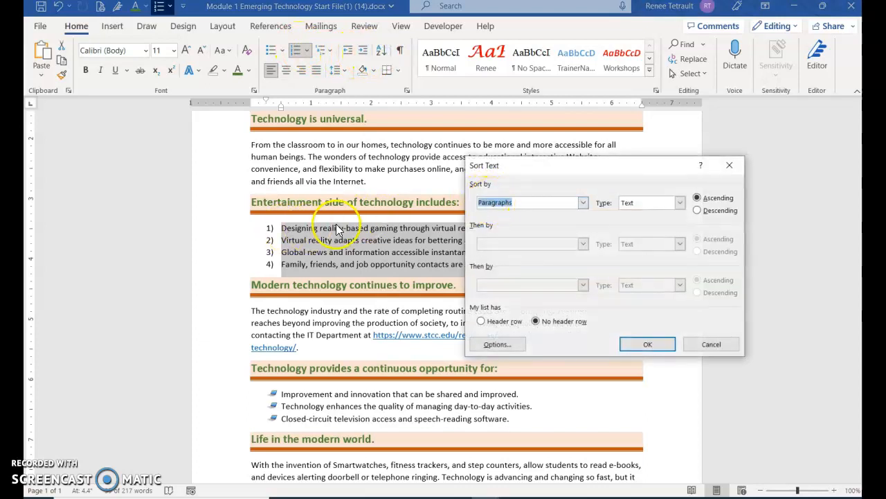
drag(574, 166, 523, 158)
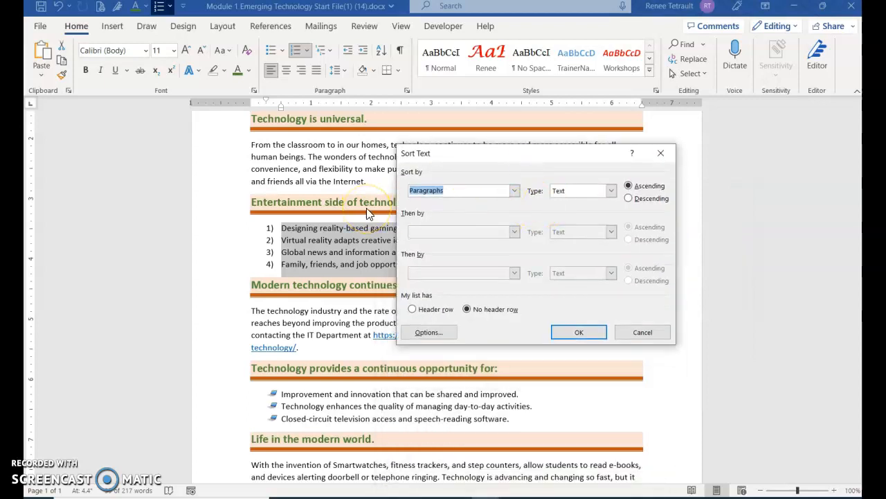
click(577, 332)
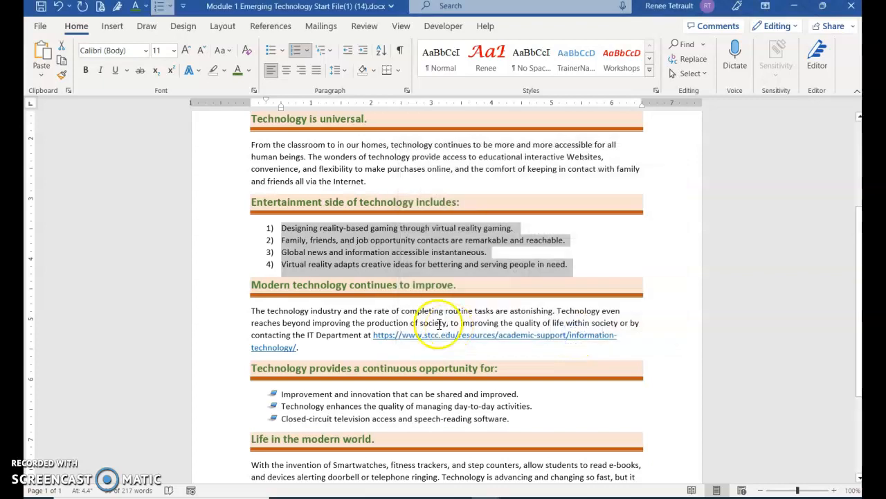
click(343, 240)
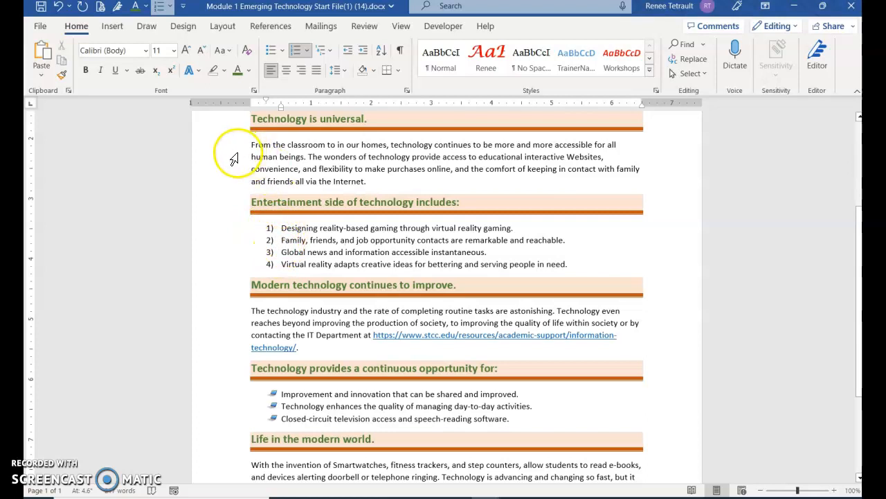
scroll(301, 317, down, 2)
scroll(301, 317, down, 3)
scroll(317, 373, up, 3)
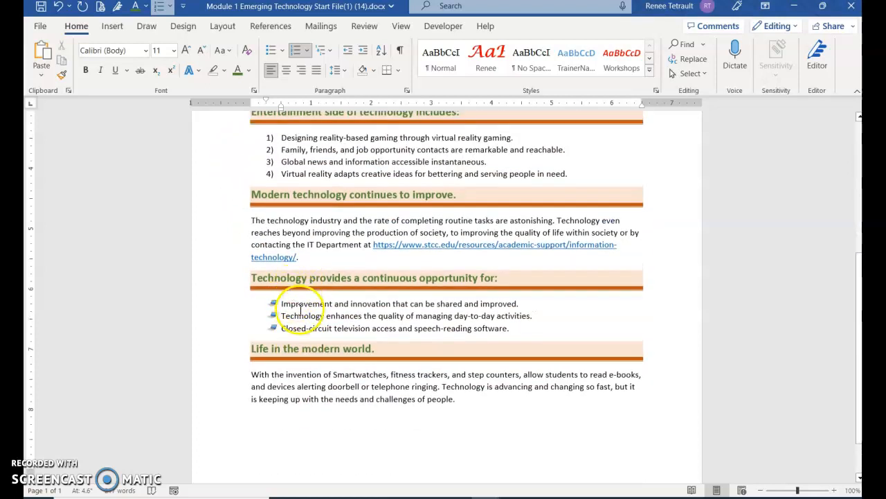
scroll(247, 316, down, 1)
scroll(291, 166, up, 8)
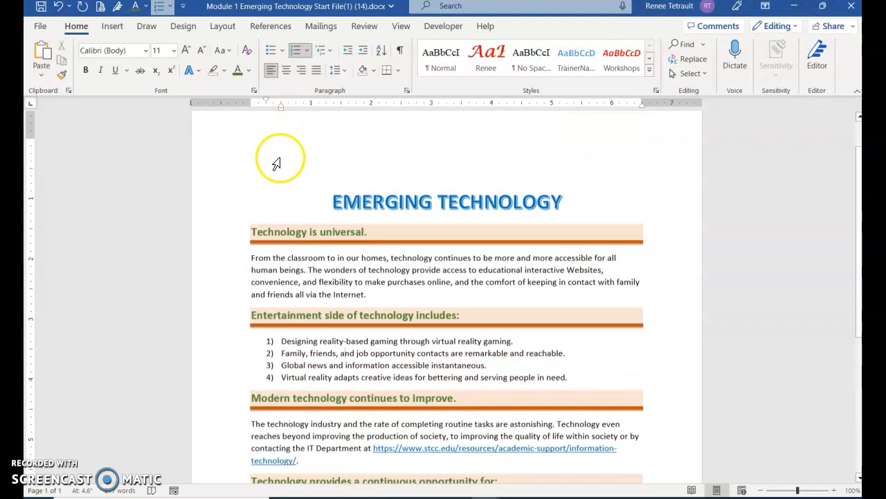
Step: Place the cursor at the start of the "From the classroom" paragraph, and hide and redisplay the ruler
click(252, 264)
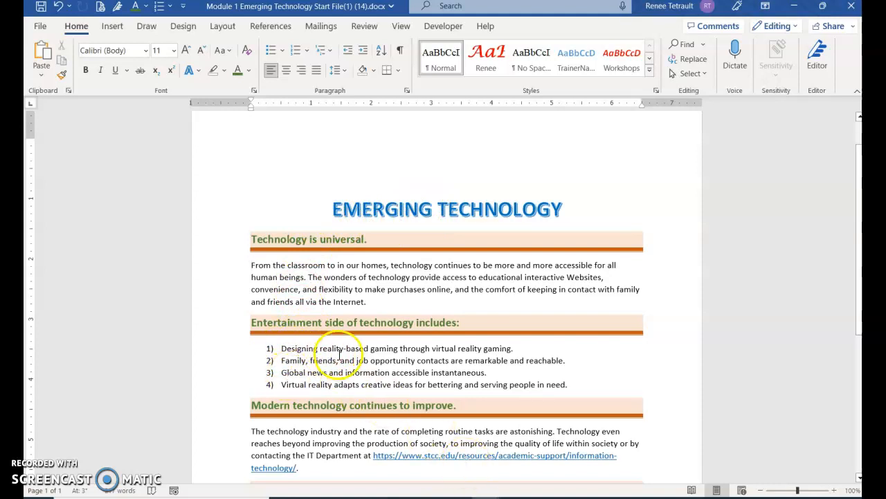
scroll(325, 374, down, 3)
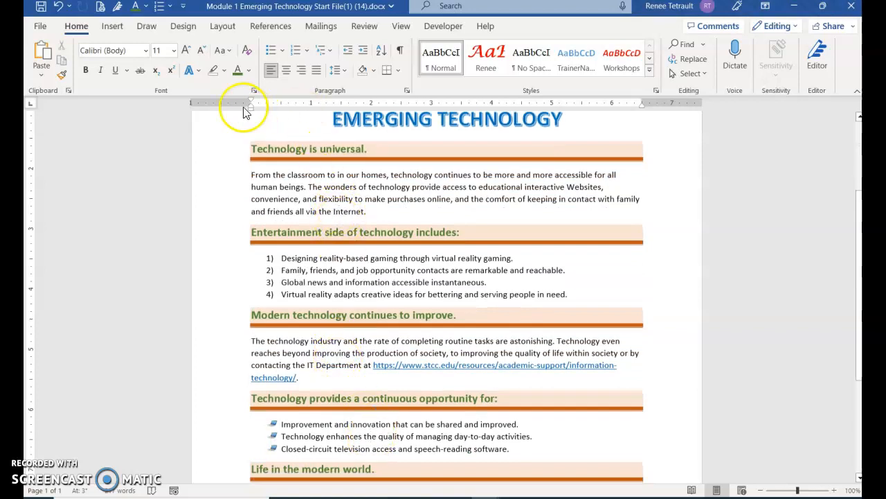
click(402, 28)
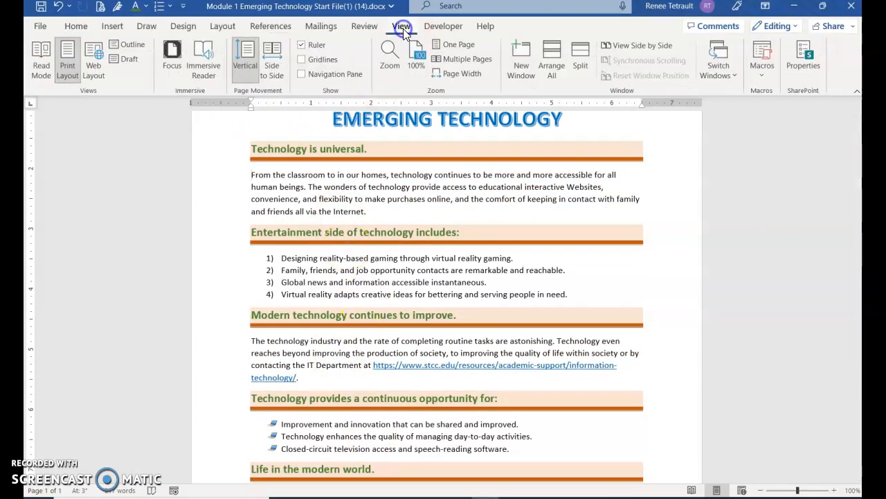
click(309, 47)
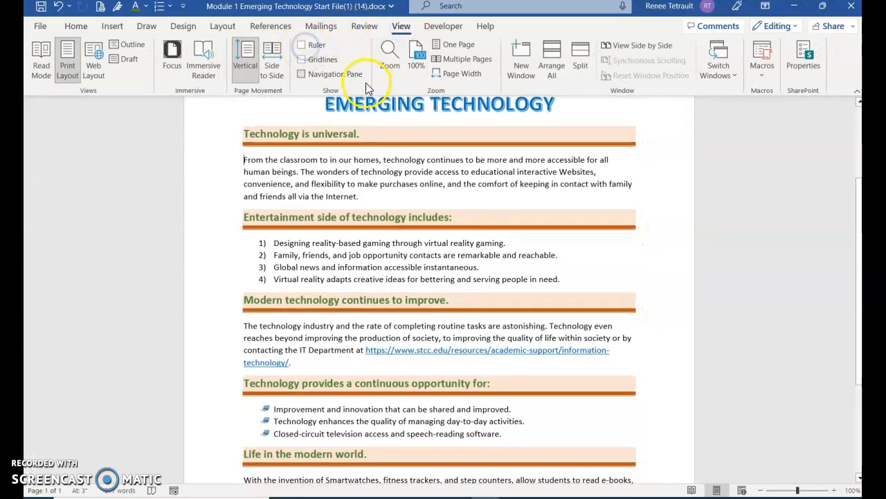
click(318, 46)
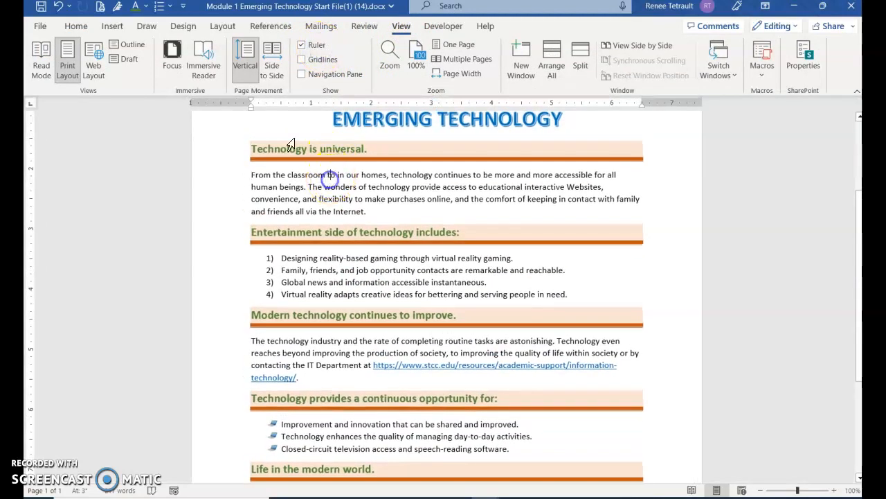
Step: Compare the ruler indents and list formatting of the numbered list, the bulleted list and the "Modern technology" paragraph
click(337, 270)
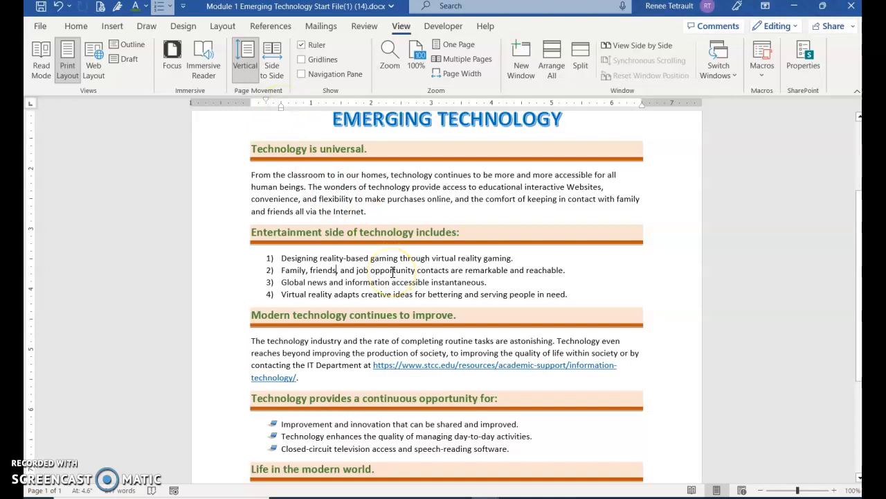
click(76, 25)
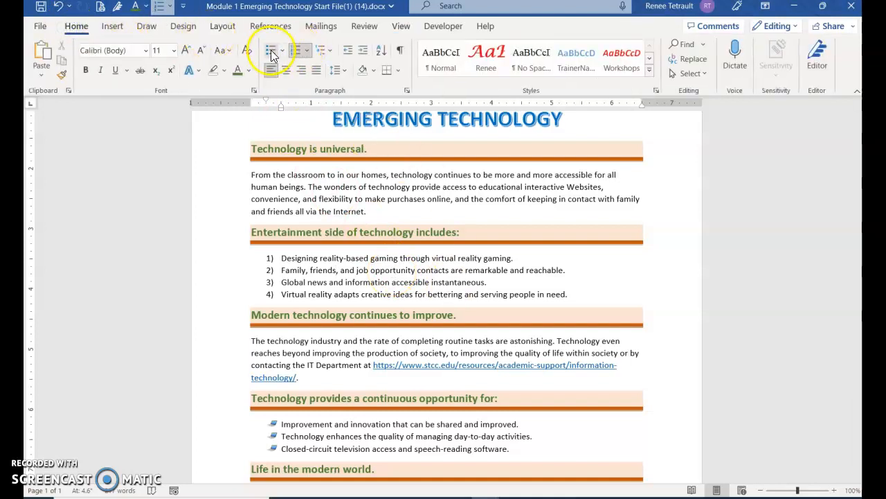
scroll(313, 332, down, 1)
click(309, 391)
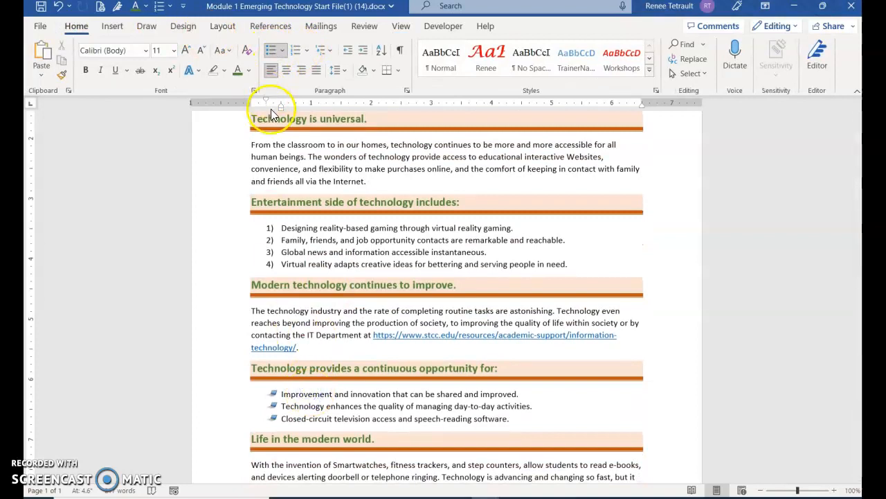
click(378, 406)
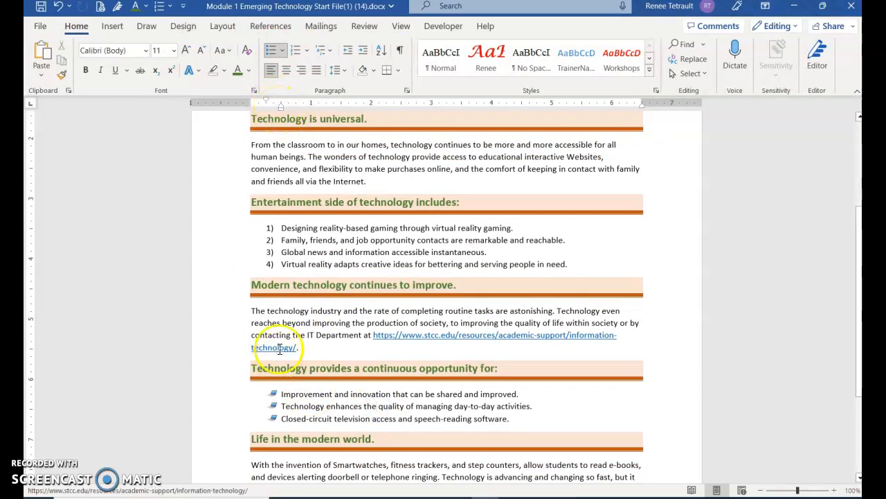
click(267, 313)
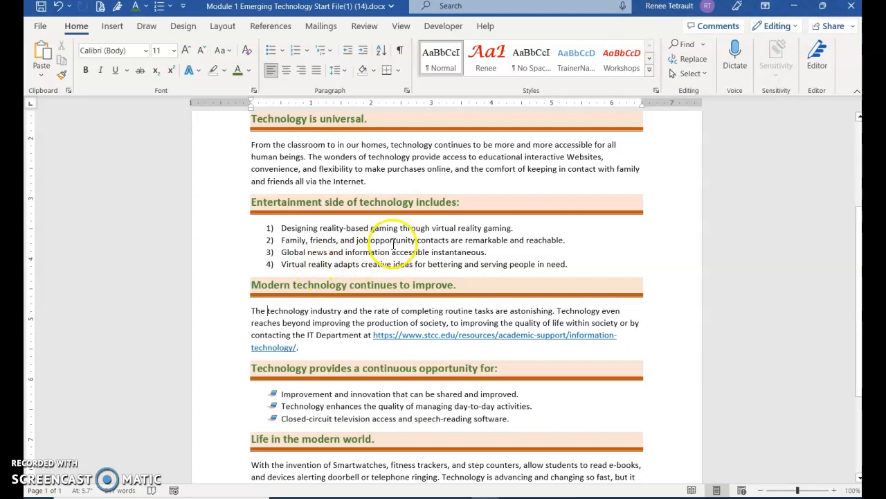
Step: Check the alignment of the title, and center the paragraph under the "Technology is universal." heading
scroll(376, 212, up, 3)
click(460, 208)
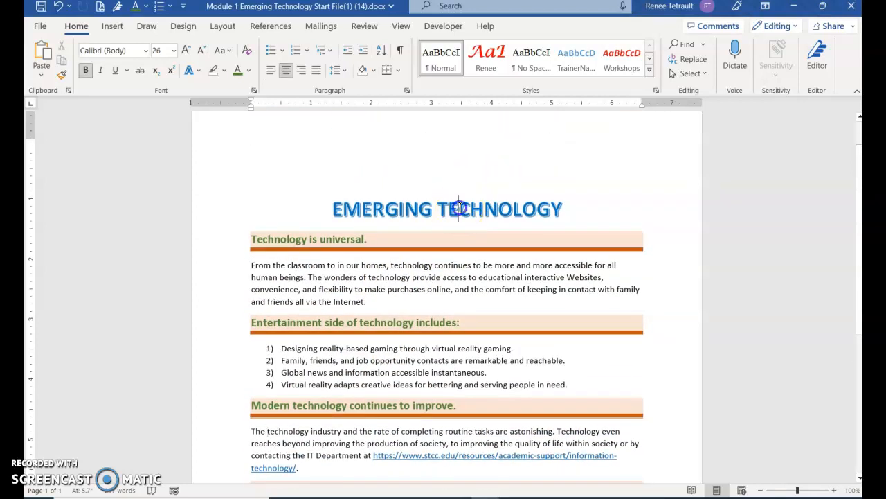
click(409, 280)
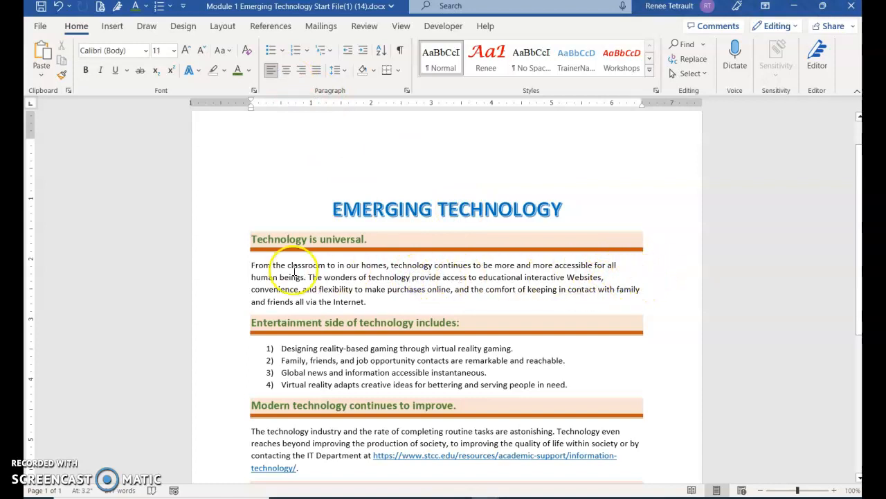
click(286, 70)
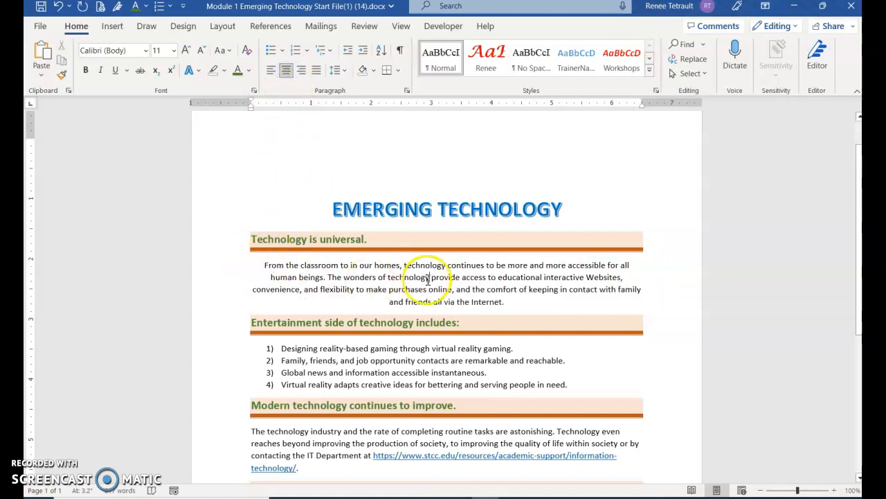
Step: Left-align the paragraph under "Technology is universal.", try right alignment on it, and return it to left alignment
click(268, 72)
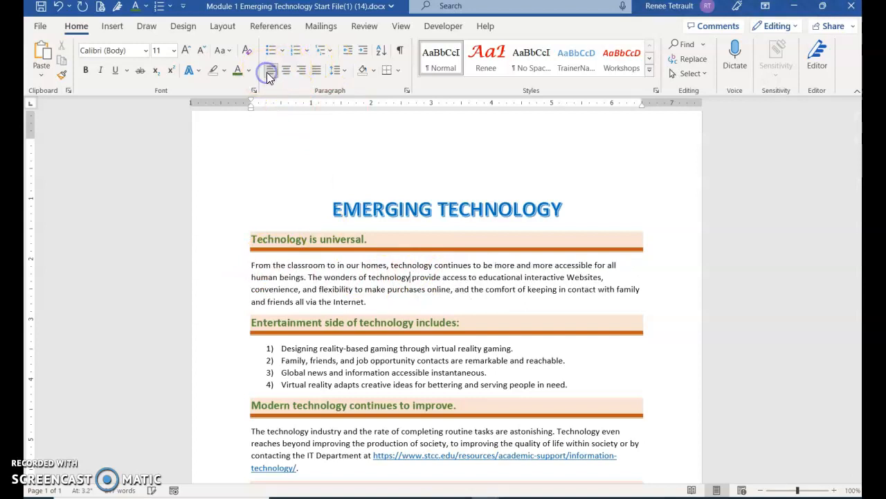
click(303, 72)
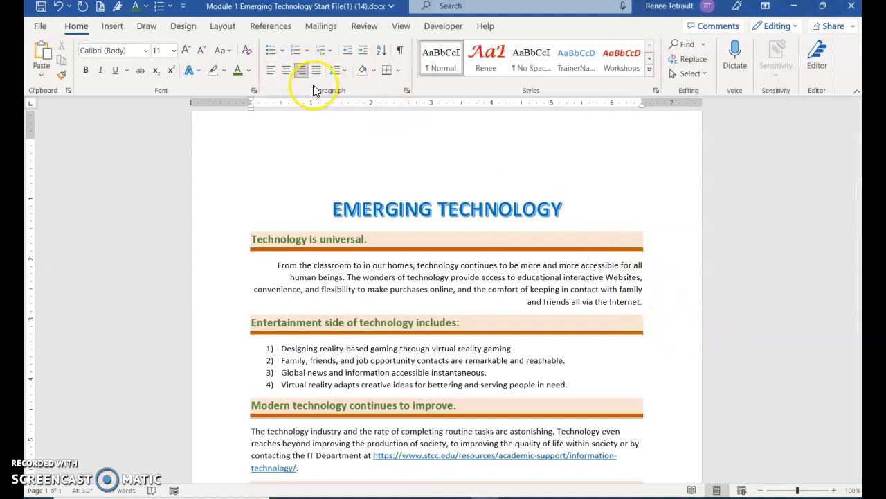
click(271, 71)
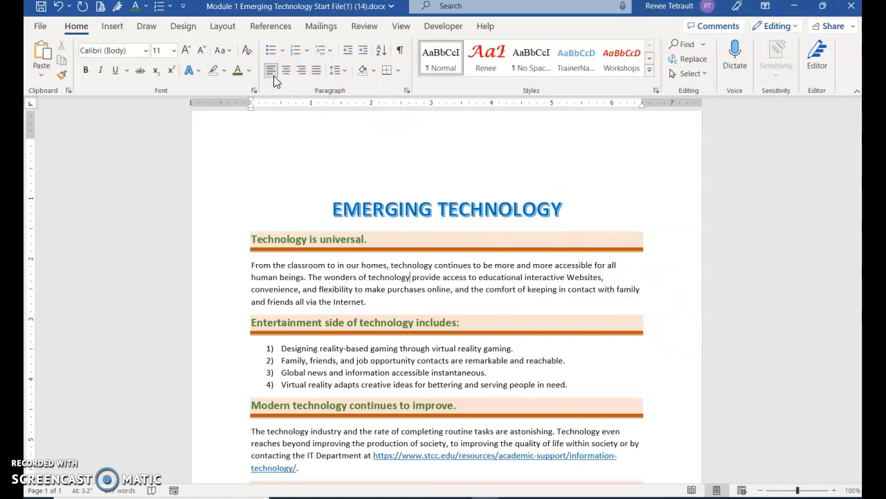
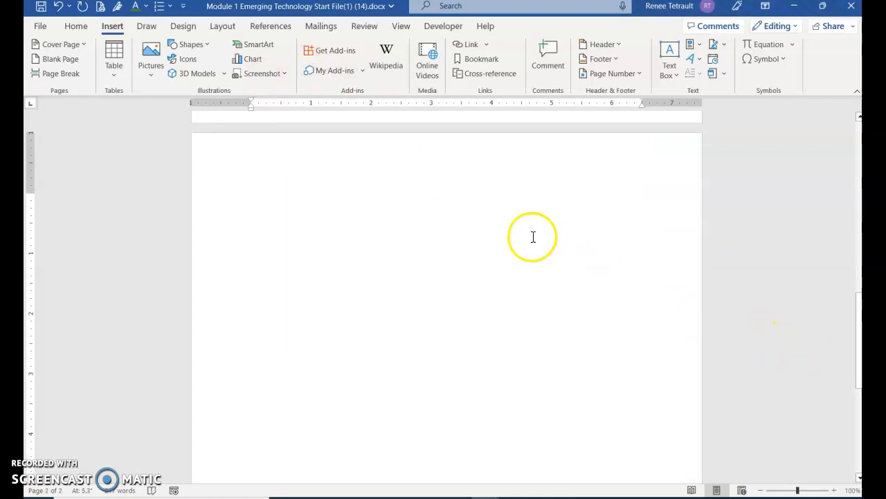
Step: Remove the blank second page after the closing paragraph and return to the start of the document
key(ctrl+z)
key(BackSpace)
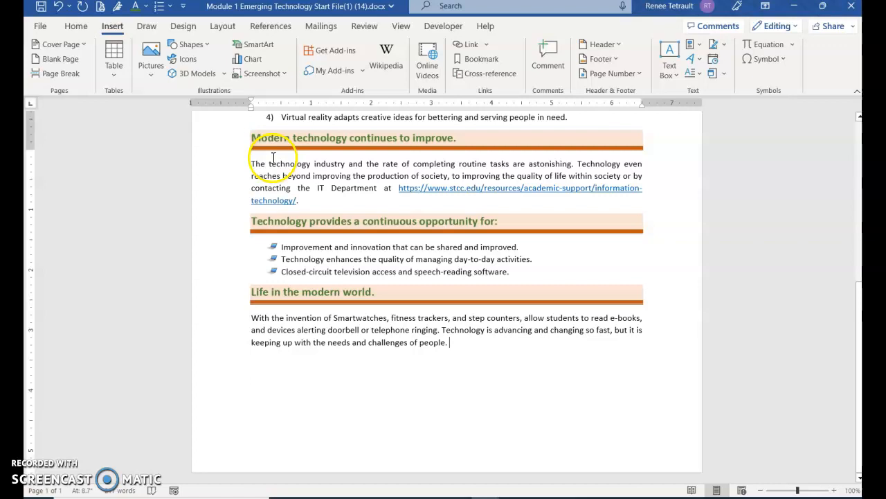
key(ctrl+Home)
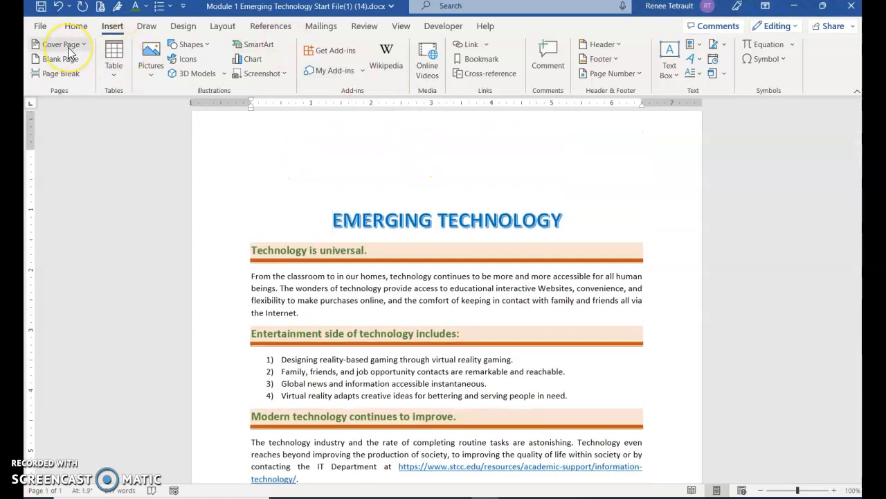
Step: Insert the last built-in cover page design, with the dark vertical bar and blue date arrow
click(68, 48)
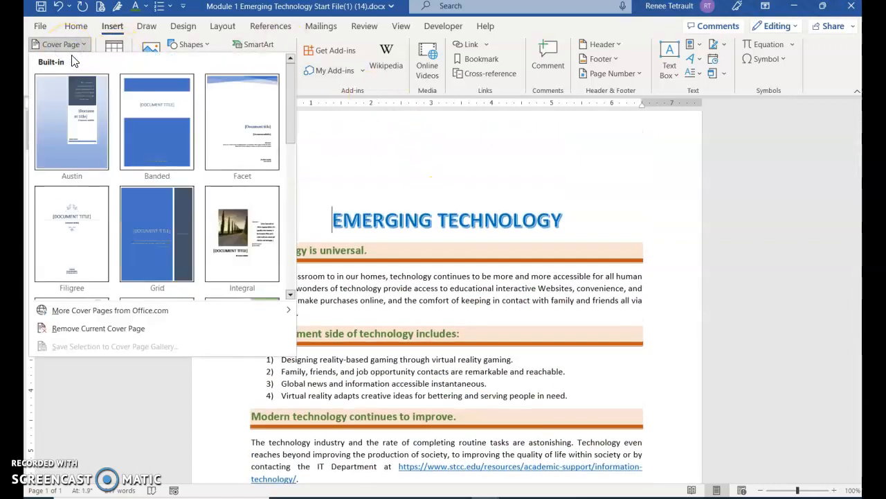
drag(289, 135, 304, 259)
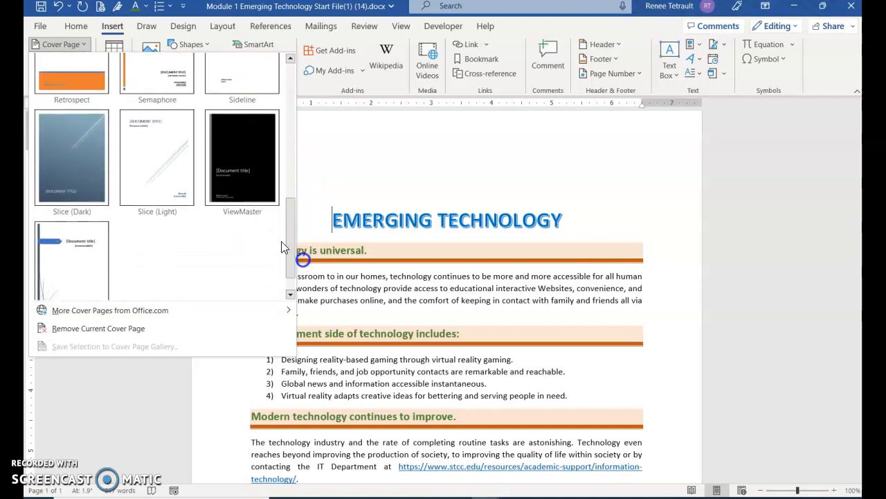
click(87, 269)
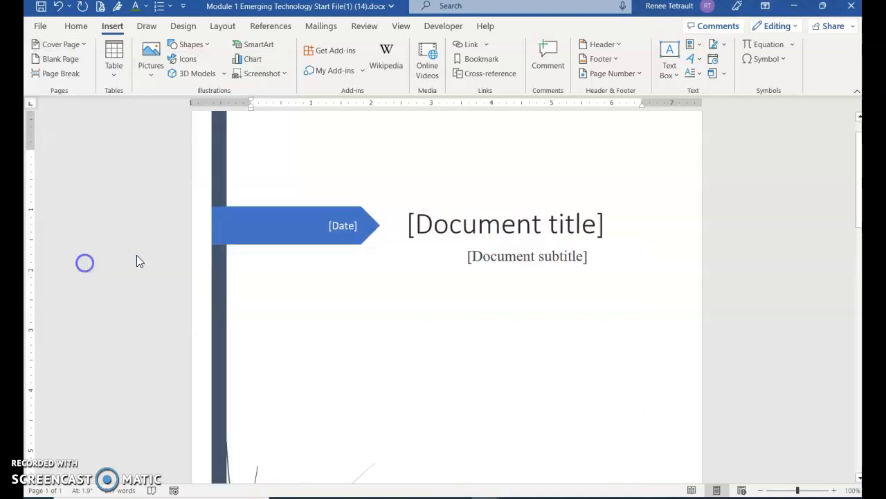
Step: Set the cover page's date to 2/14/2023
click(355, 224)
click(368, 226)
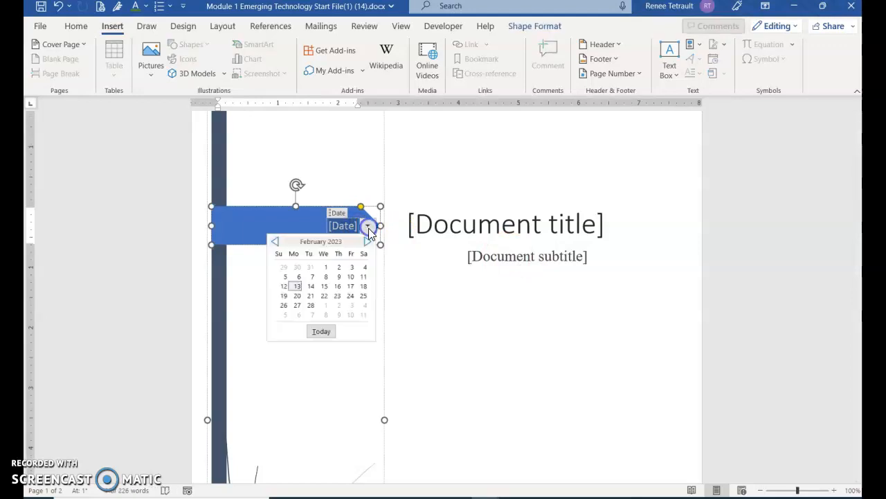
click(312, 287)
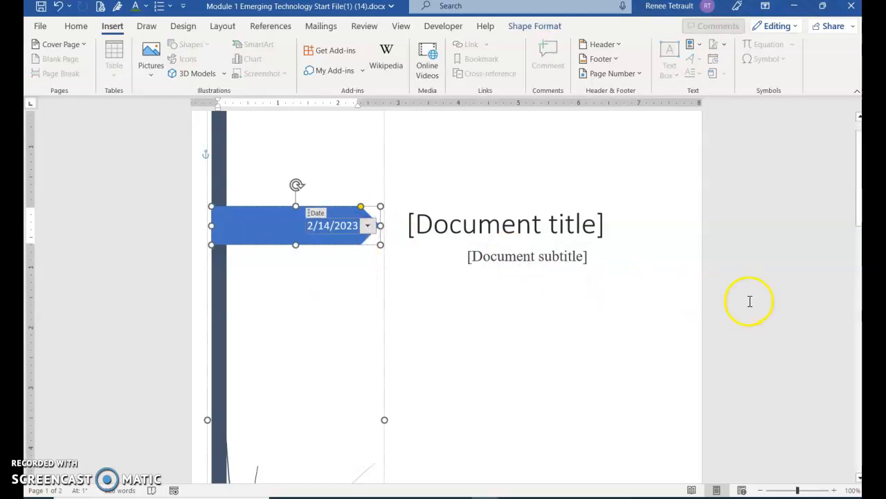
Step: Delete the company name placeholder below the author's name on the cover page
scroll(669, 299, down, 8)
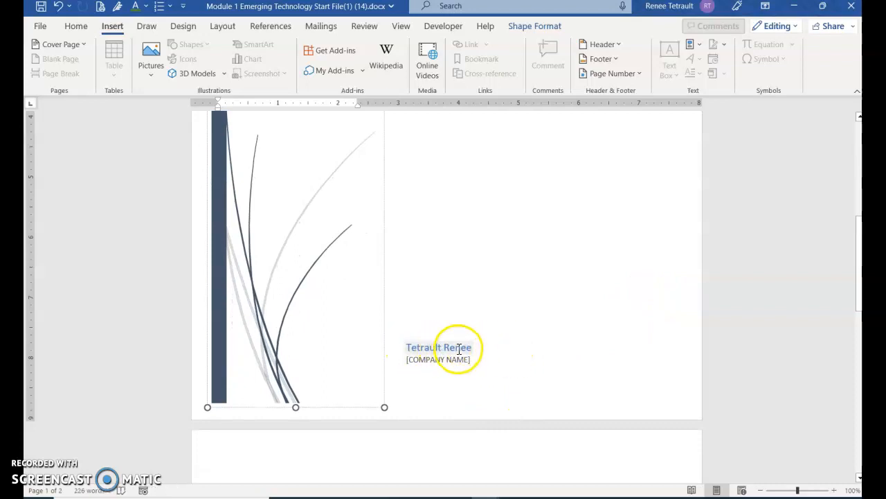
click(428, 358)
click(414, 352)
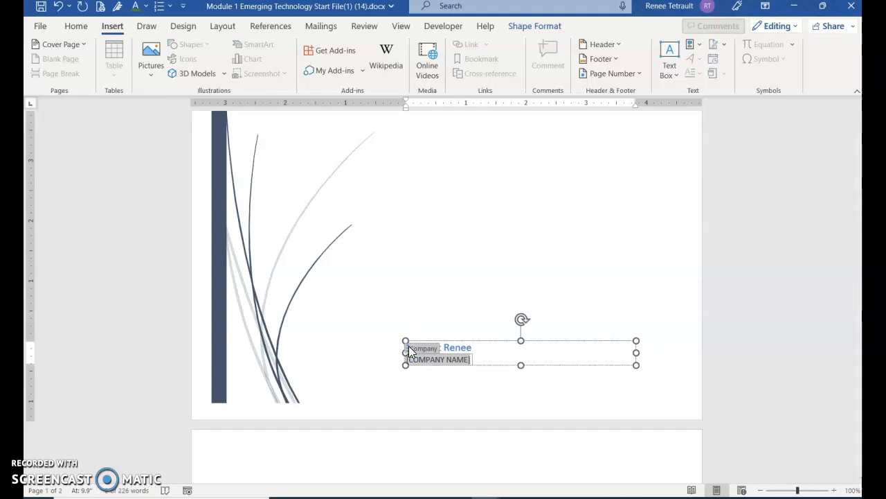
key(Delete)
click(550, 347)
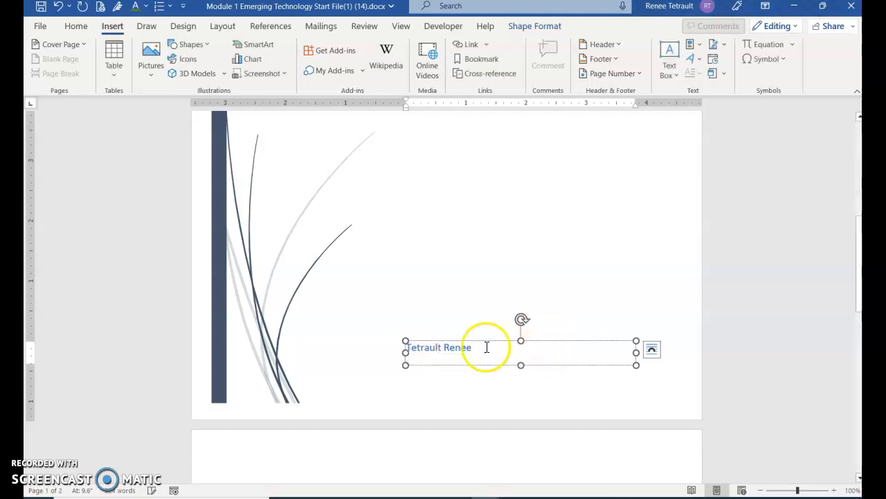
scroll(352, 239, up, 3)
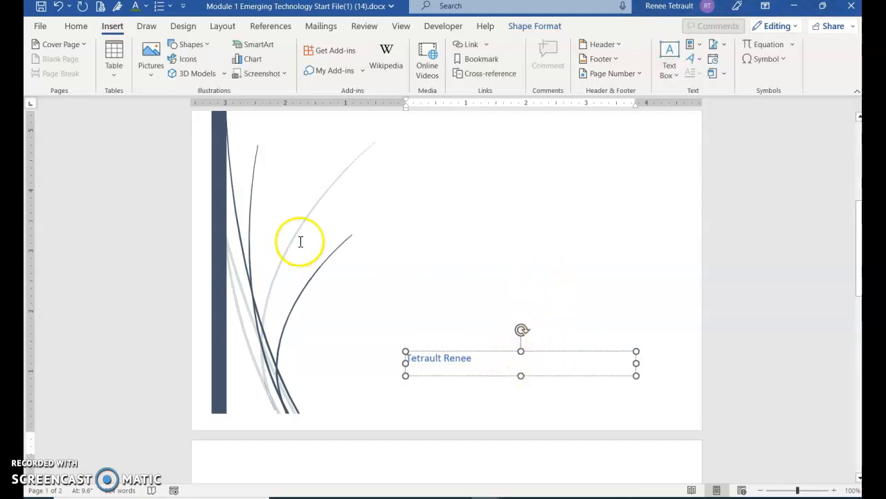
Step: Remove the current cover page from the document and return to the "EMERGING TECHNOLOGY" title
click(69, 45)
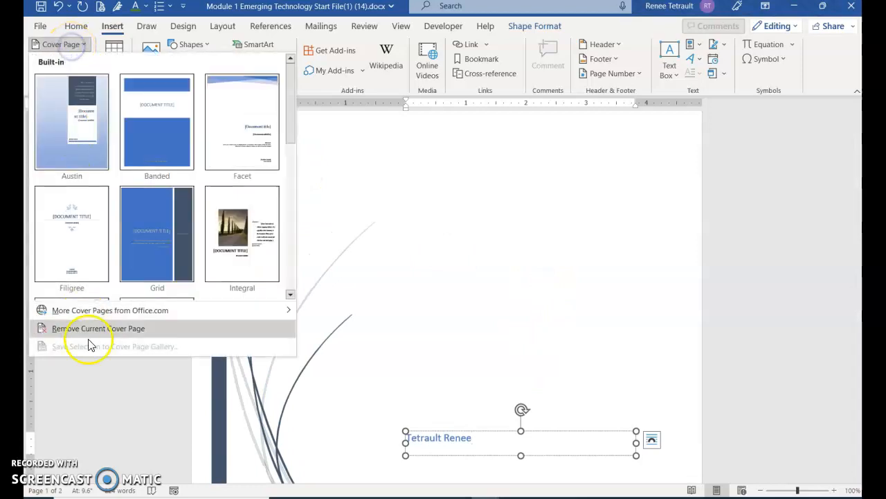
click(111, 331)
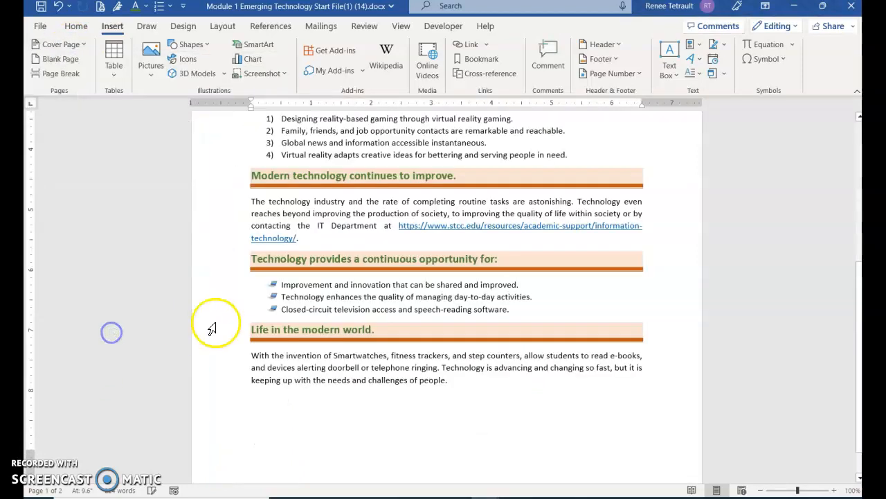
scroll(335, 326, up, 8)
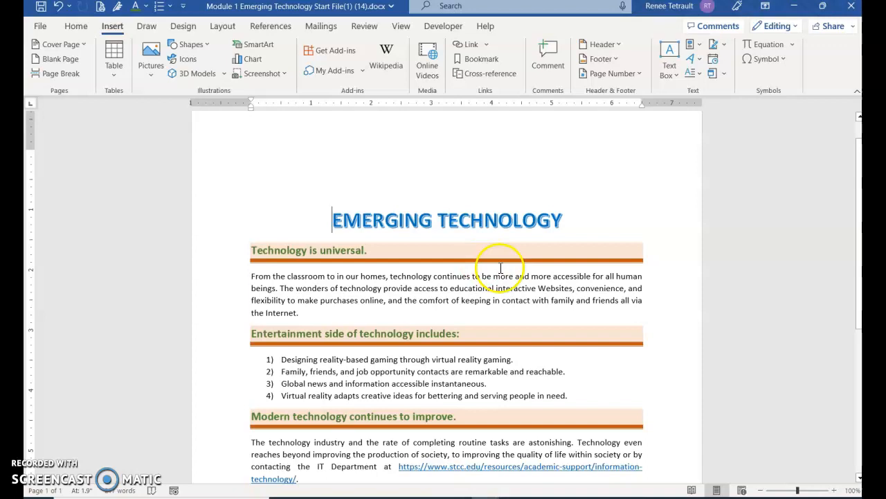
scroll(495, 276, down, 1)
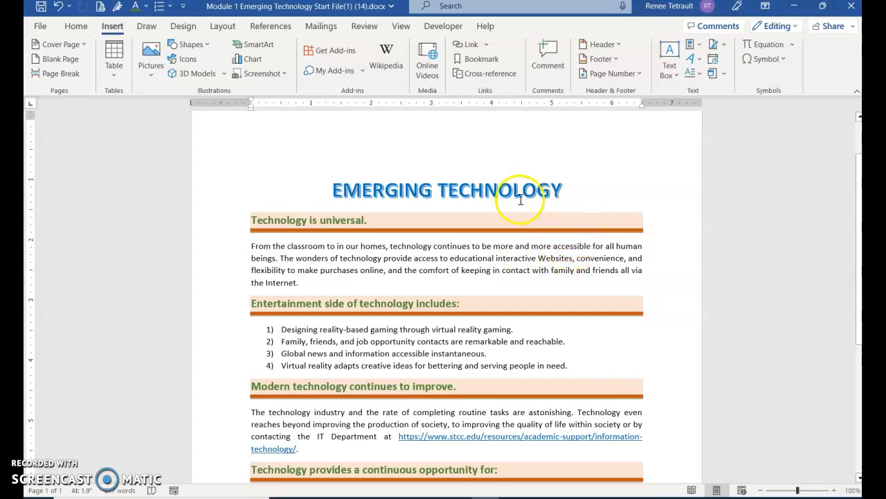
Step: Show the Office clipboard contents and clear all collected items
click(77, 28)
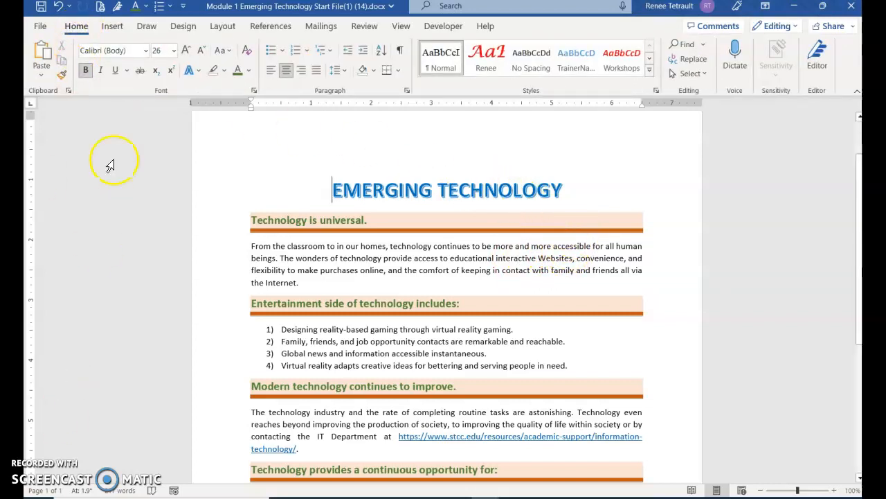
click(68, 91)
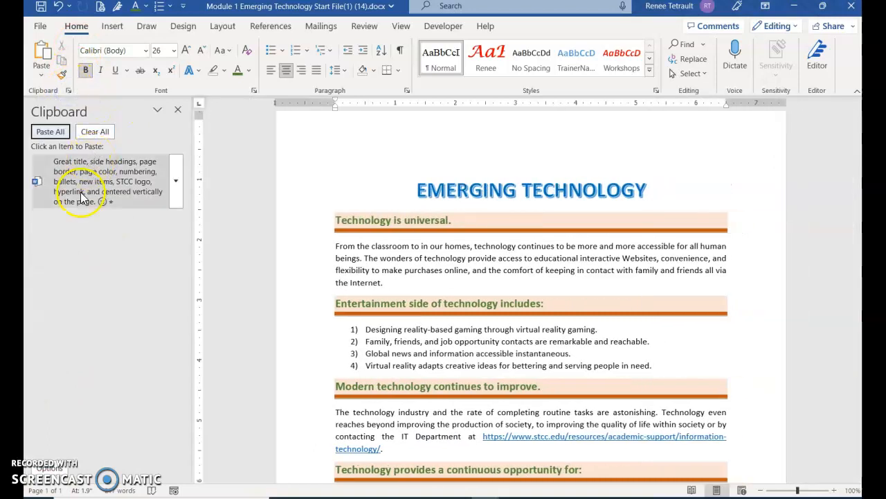
click(95, 132)
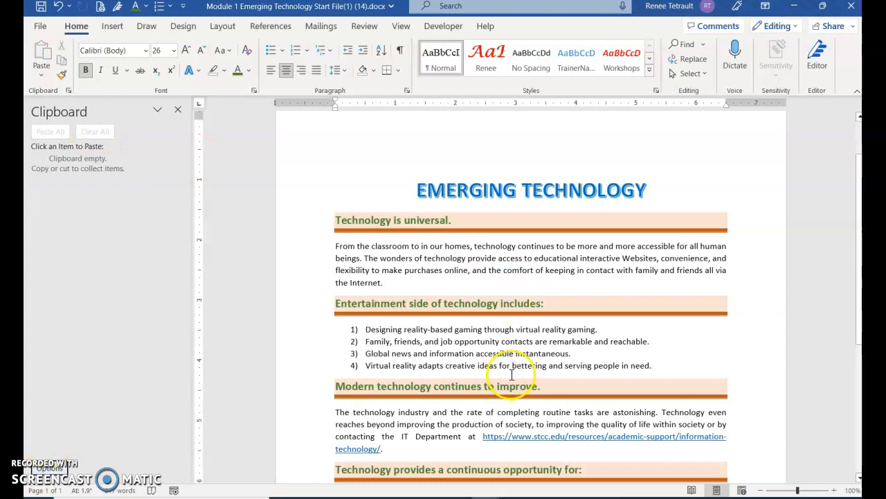
Step: Cut the word "interactive" before "Websites" in the paragraph under "Technology is universal."
click(601, 258)
double_click(601, 258)
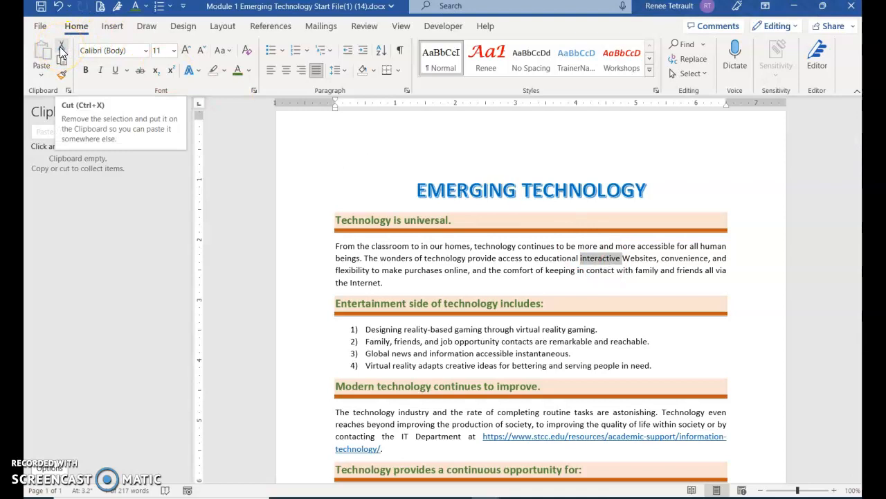
click(61, 51)
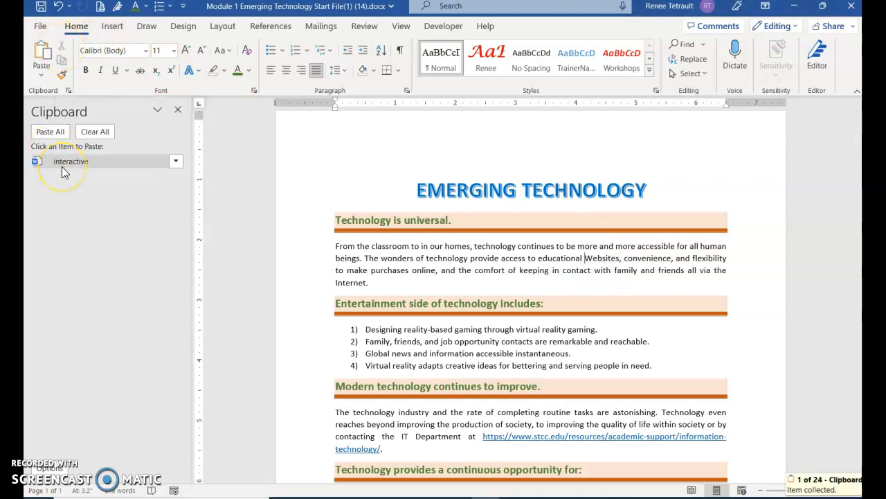
Step: Delete the word "reality" before "gaming" in the first numbered item, and undo the deletion
click(630, 390)
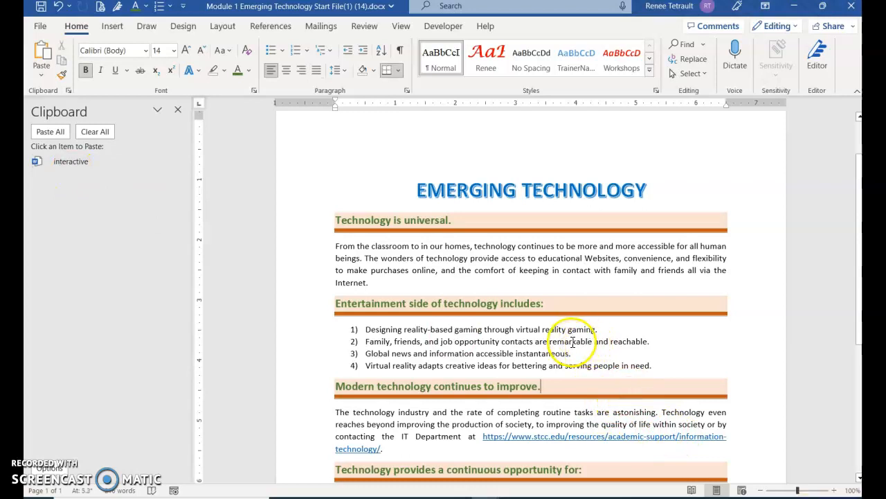
triple_click(554, 329)
click(558, 329)
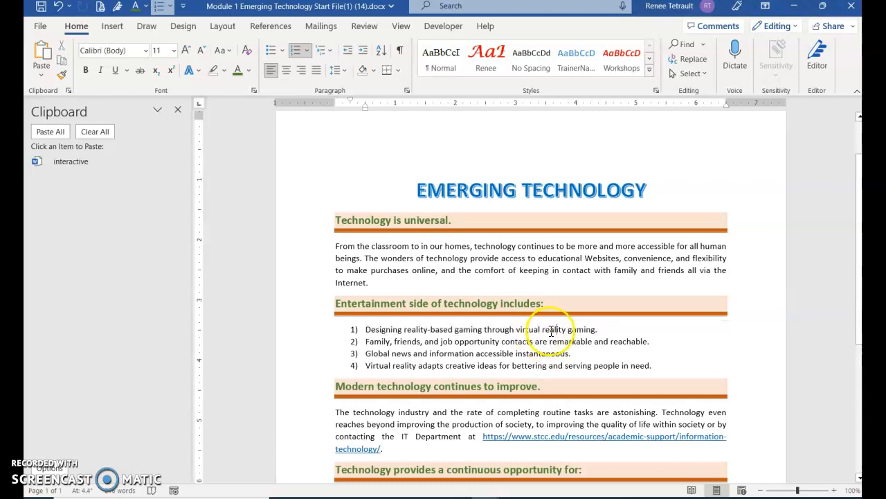
double_click(557, 330)
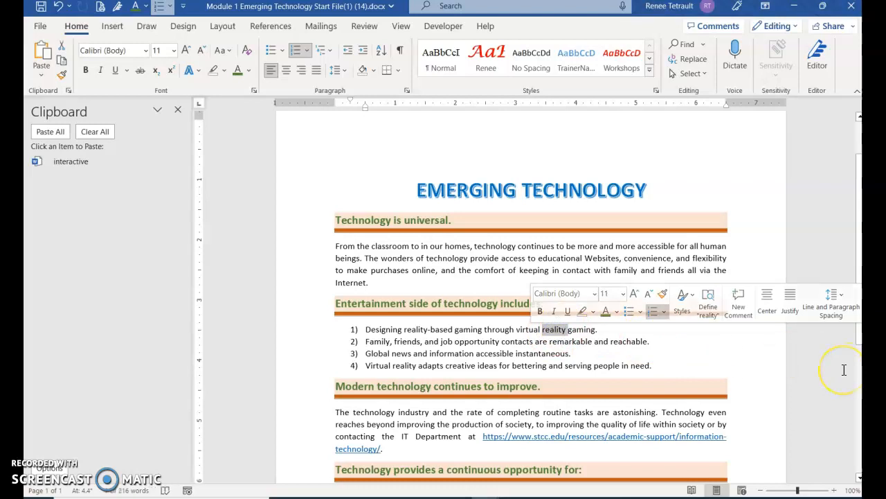
key(Delete)
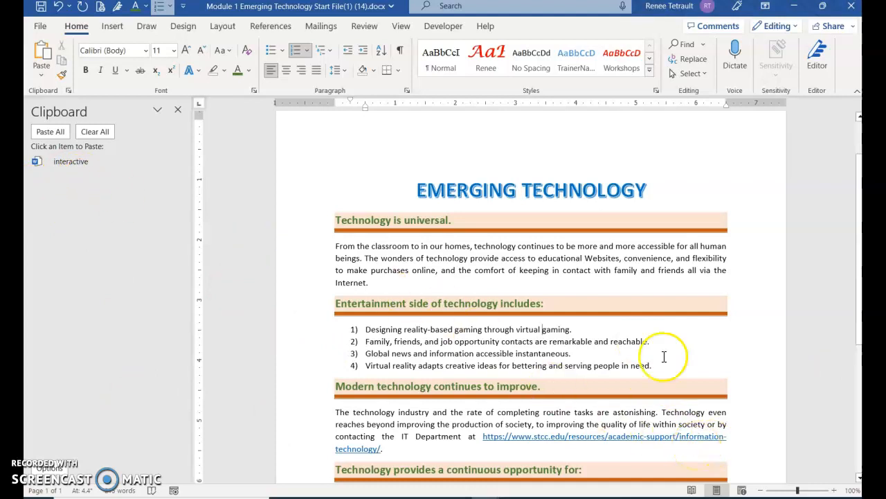
click(60, 10)
click(692, 372)
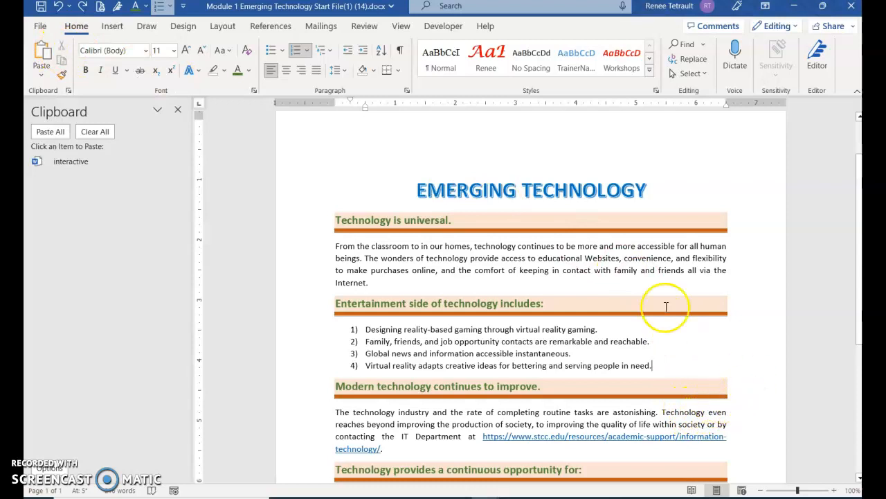
Step: Cut the whole "From the classroom" paragraph under the "Technology is universal." heading
click(587, 259)
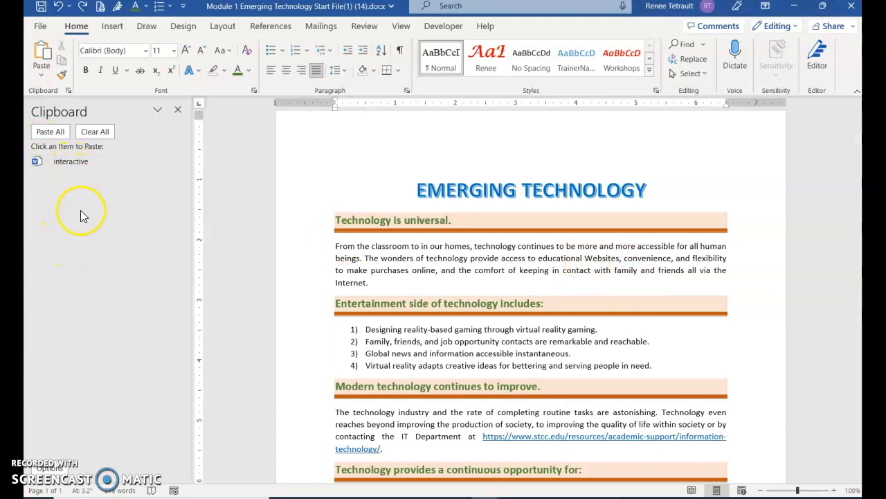
triple_click(346, 256)
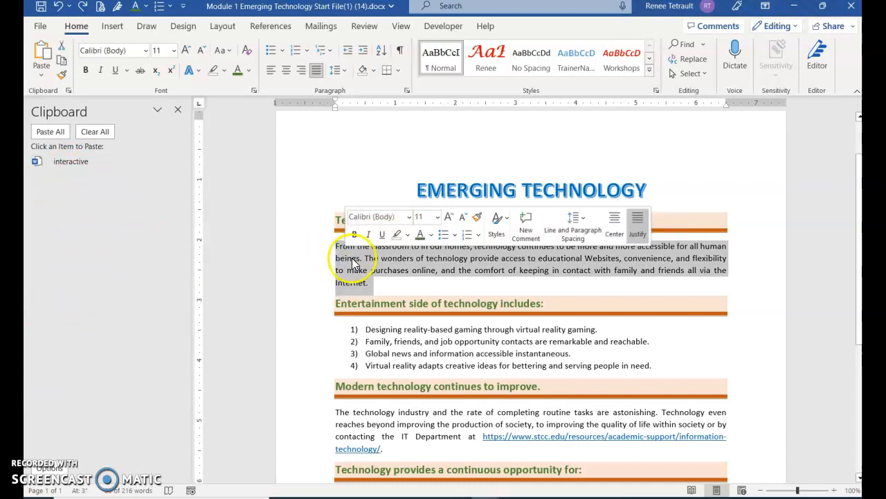
click(61, 51)
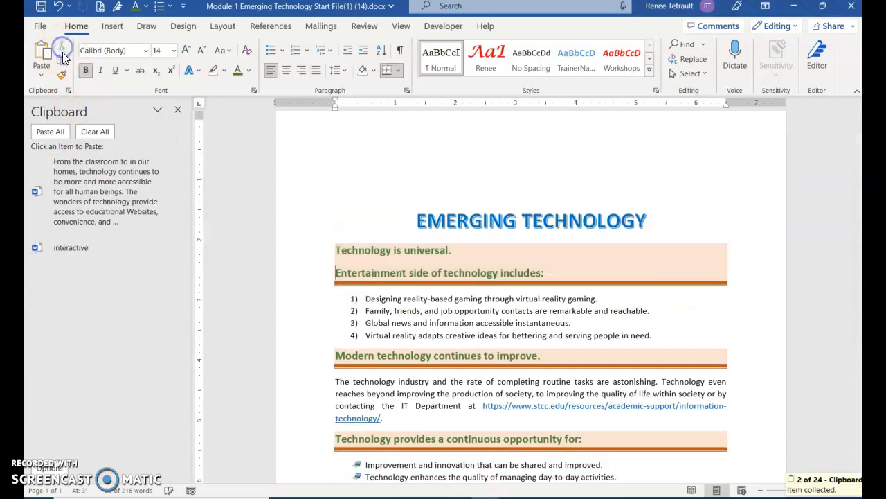
Step: Paste the collected paragraph back under "Technology is universal." and the collected word "interactive" before "Websites"
click(86, 179)
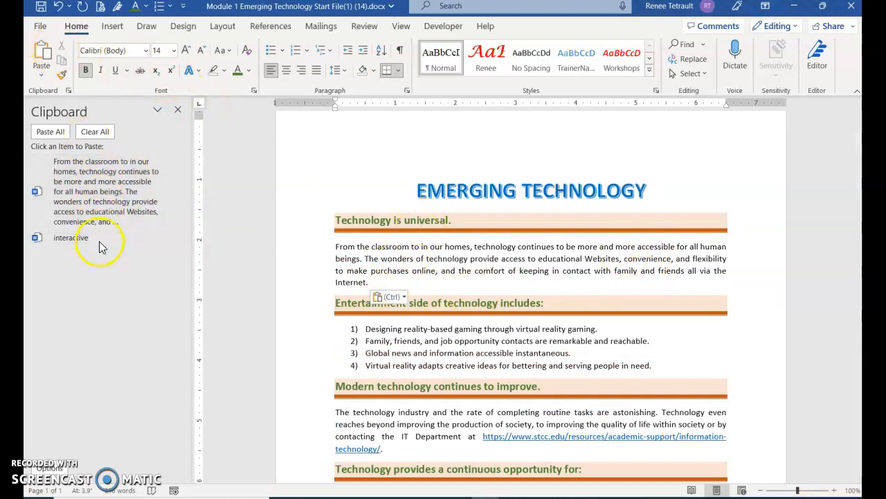
click(588, 259)
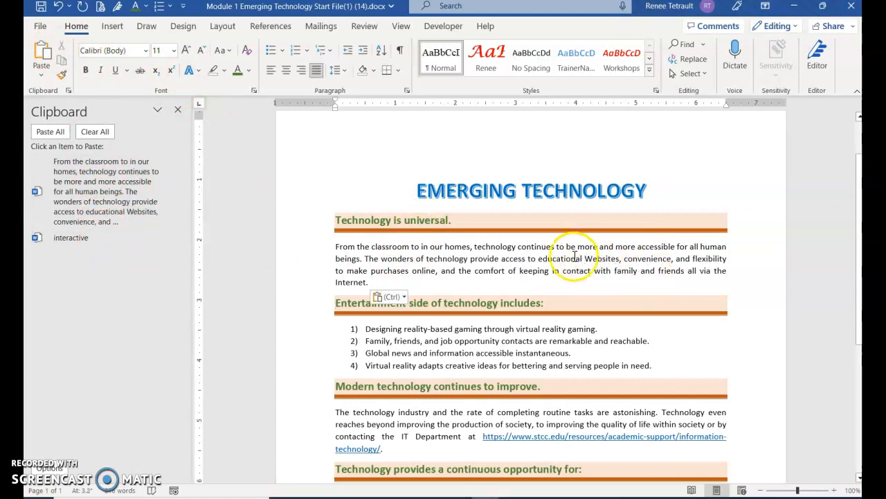
click(83, 237)
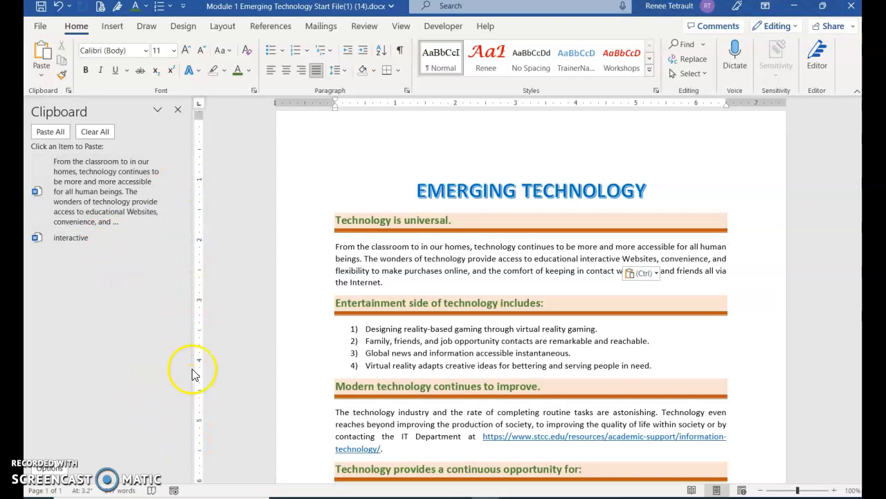
Step: View the available options for the collected "From the classroom" paragraph on the clipboard, without applying any
click(175, 192)
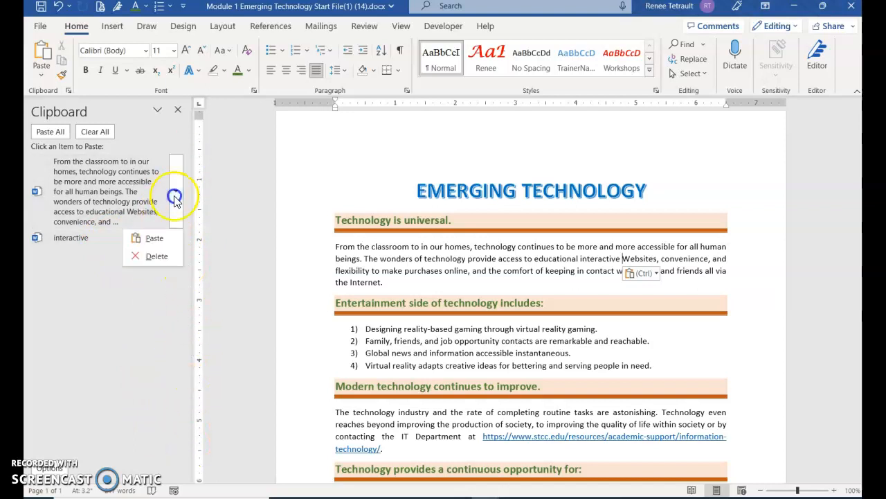
click(176, 196)
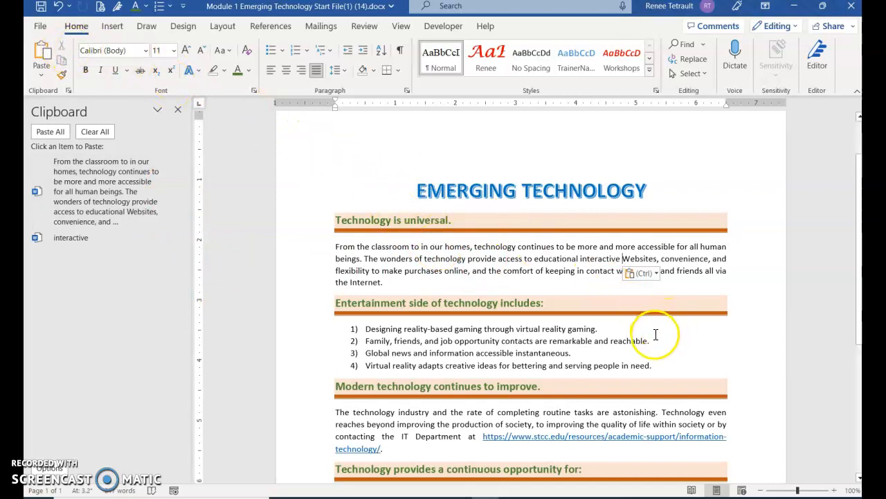
click(547, 251)
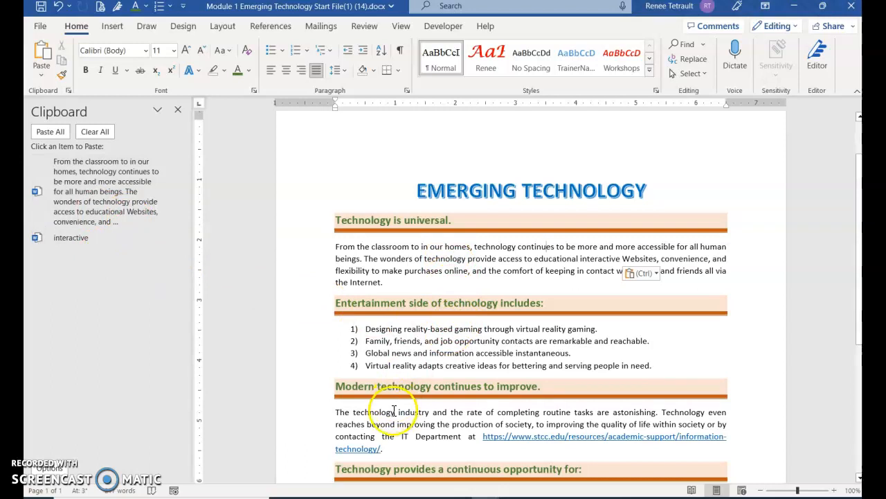
click(352, 410)
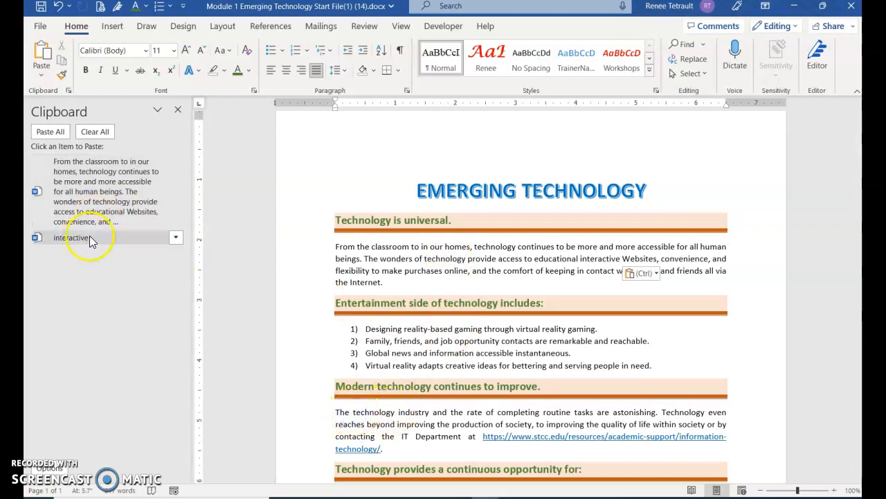
scroll(530, 284, down, 3)
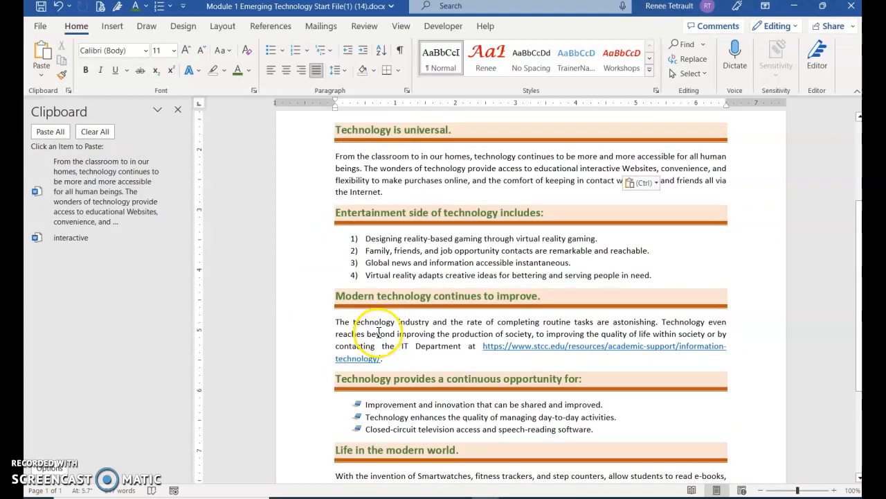
scroll(720, 276, up, 3)
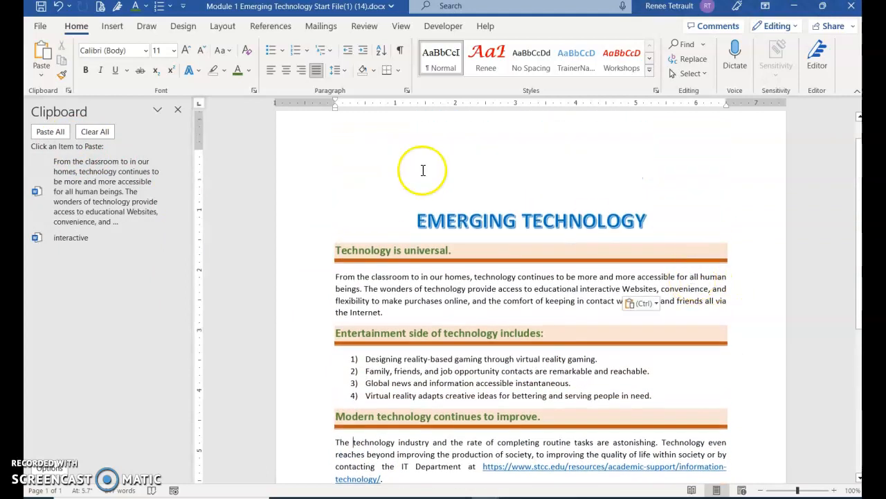